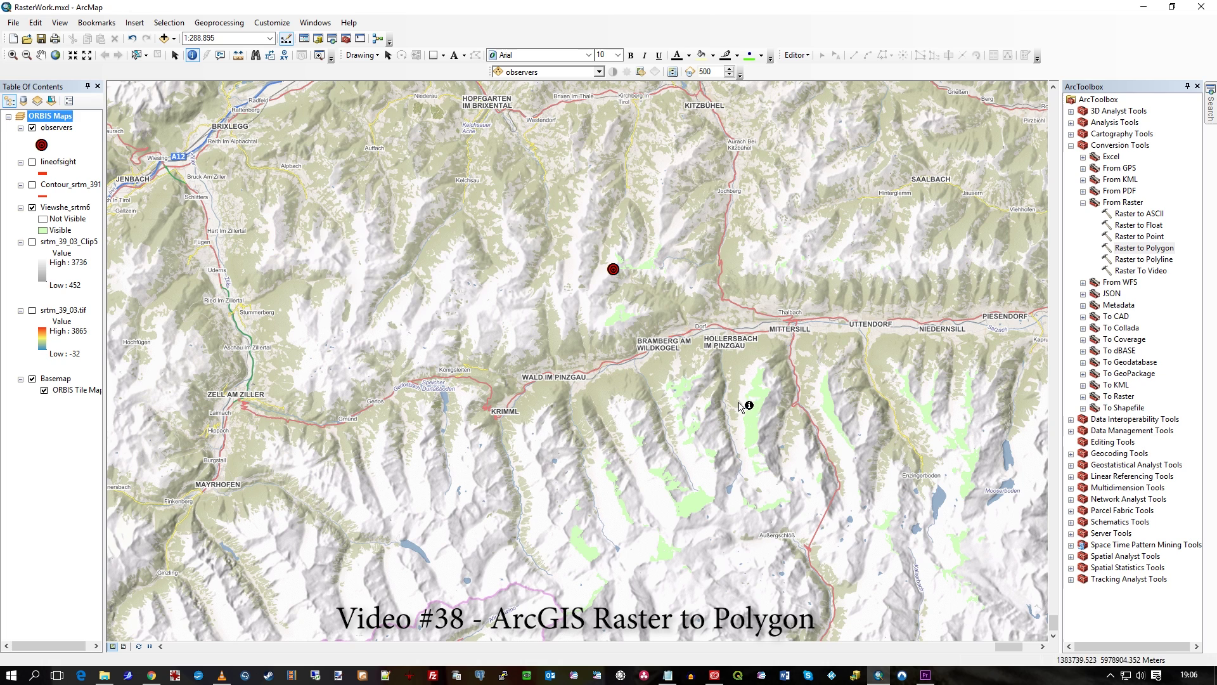
Review the Viewshe_srtm6 layer's General and Key Metadata properties, then close without changes.
{"action": "left_click", "coordinate": [67, 209]}
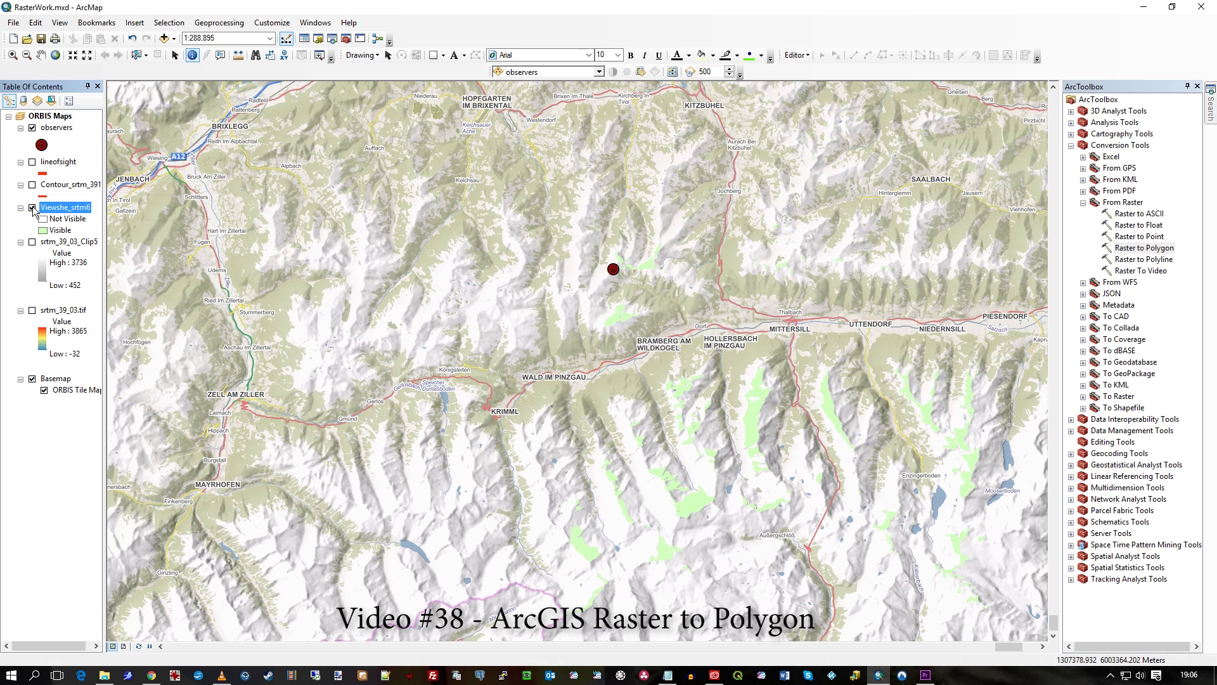
{"action": "right_click", "coordinate": [70, 212]}
{"action": "left_click", "coordinate": [160, 395]}
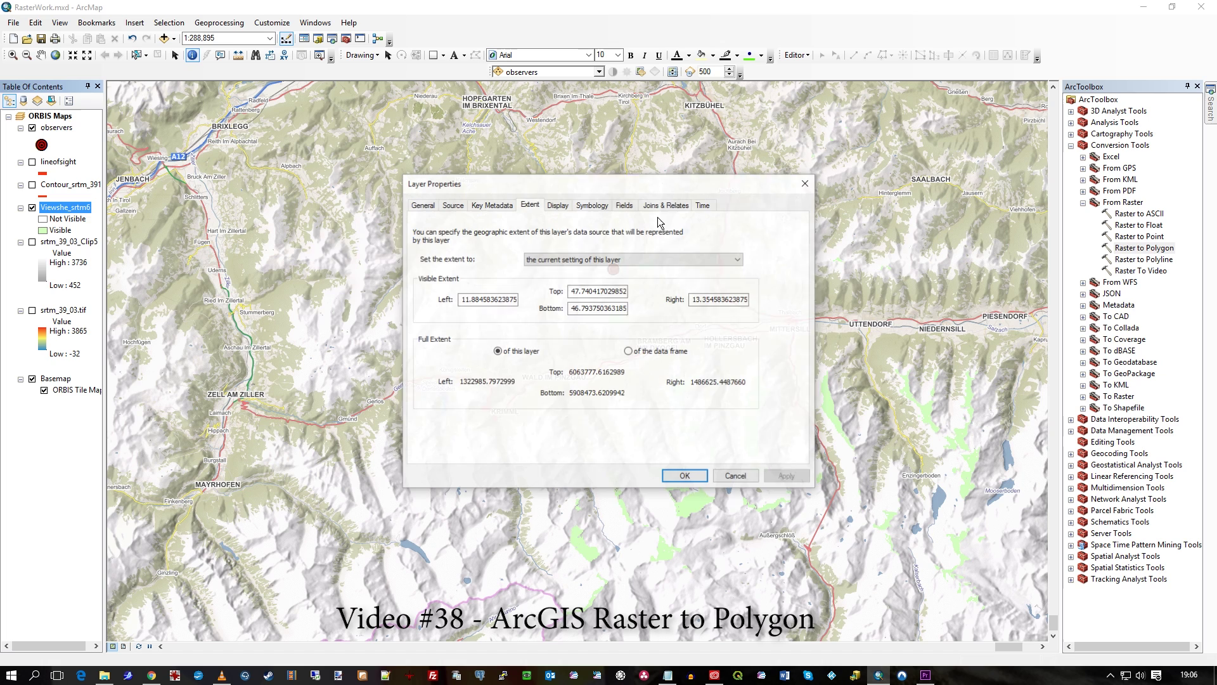
{"action": "left_click", "coordinate": [422, 206]}
{"action": "left_click", "coordinate": [500, 205]}
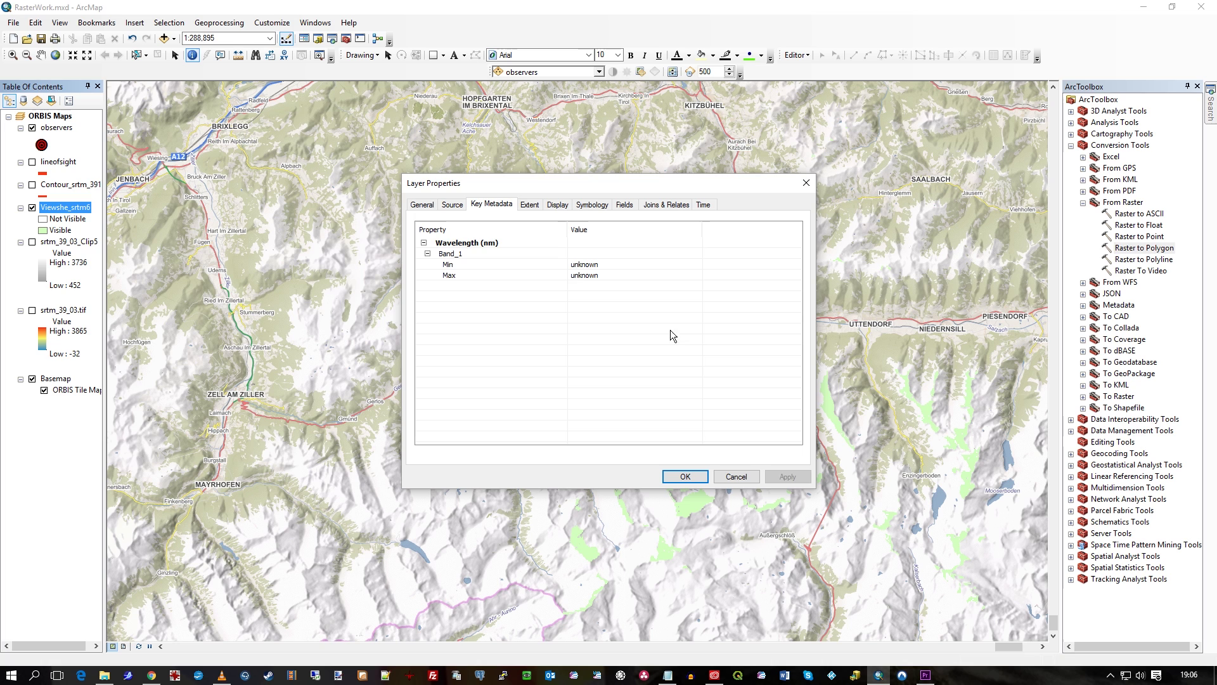
{"action": "left_click", "coordinate": [737, 476]}
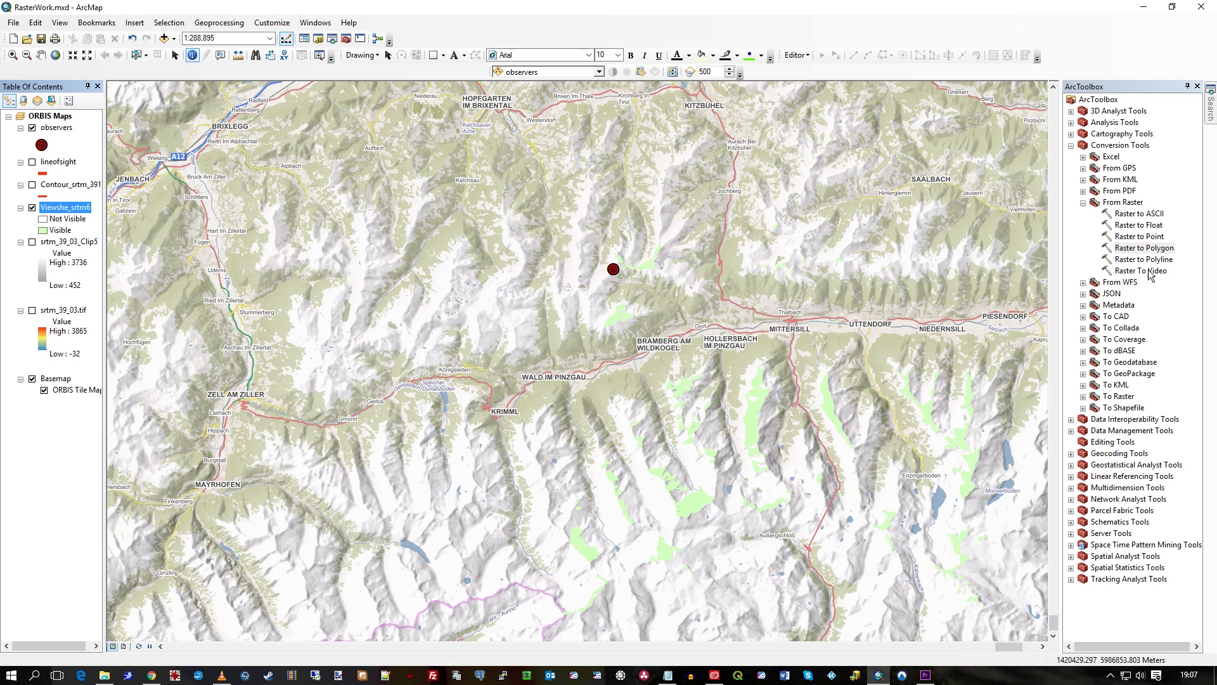
Check which extensions are enabled under Customize > Extensions.
{"action": "left_click", "coordinate": [1143, 249]}
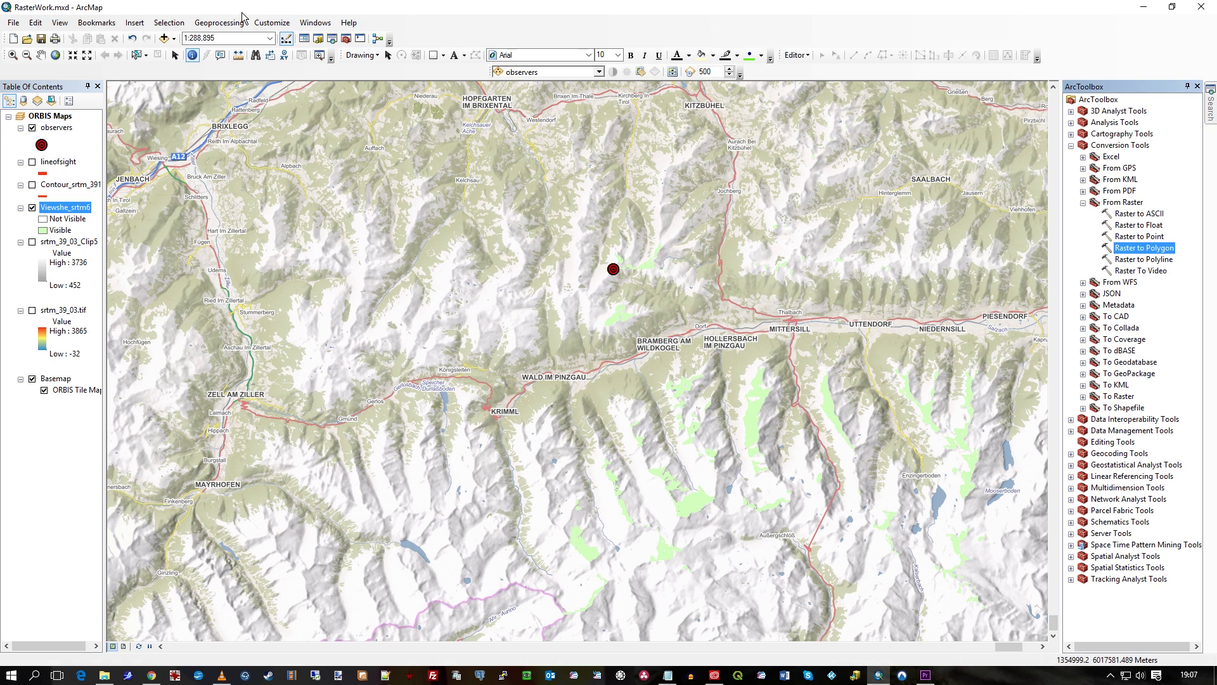
{"action": "left_click", "coordinate": [274, 22]}
{"action": "left_click", "coordinate": [294, 50]}
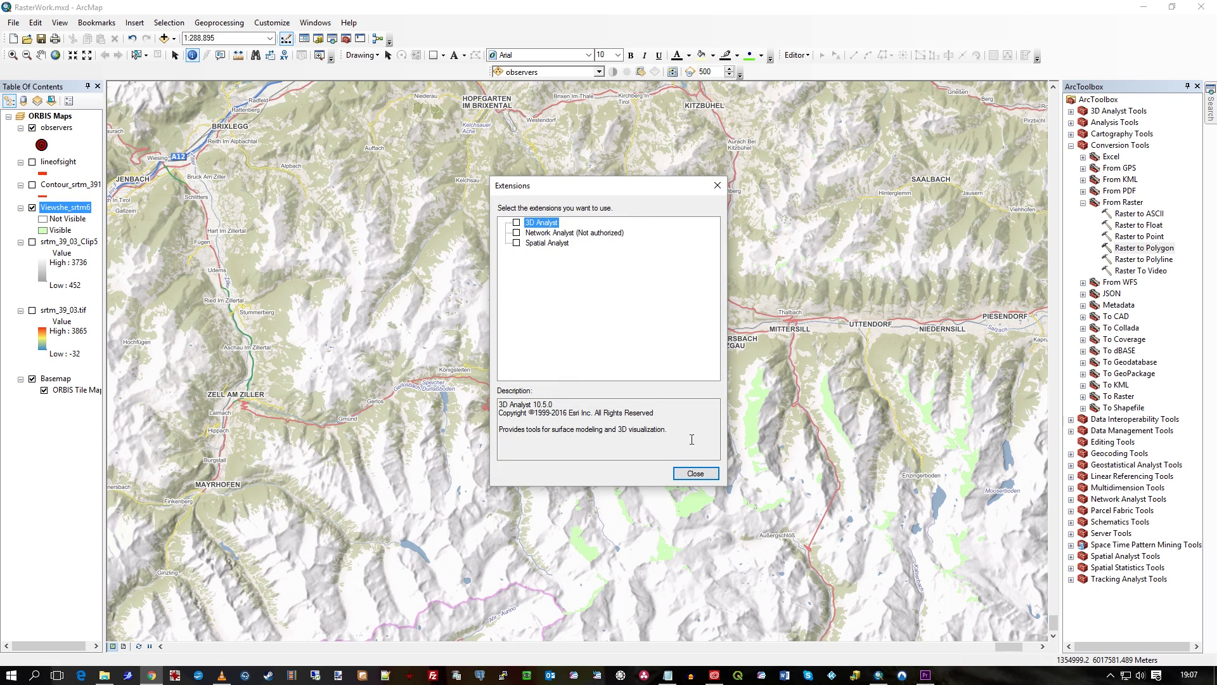
{"action": "left_click", "coordinate": [704, 474]}
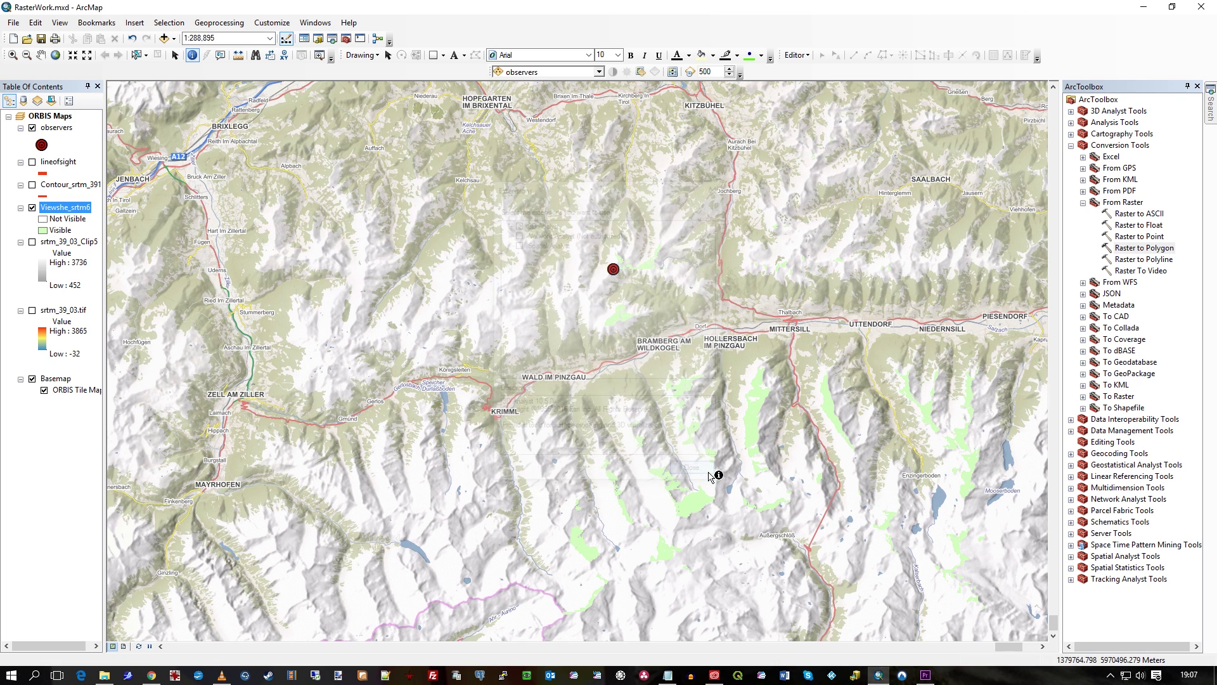
Select Raster to Polygon under Conversion Tools > From Raster in ArcToolbox.
{"action": "left_click", "coordinate": [1136, 253]}
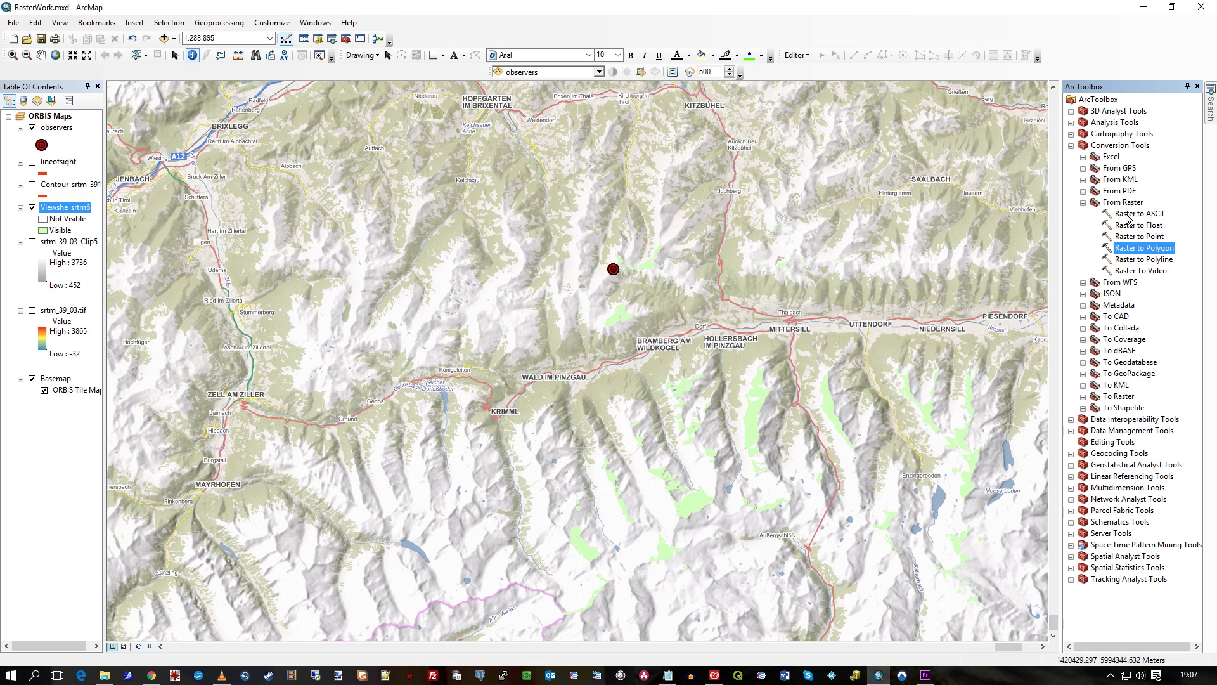
{"action": "left_click", "coordinate": [1106, 147]}
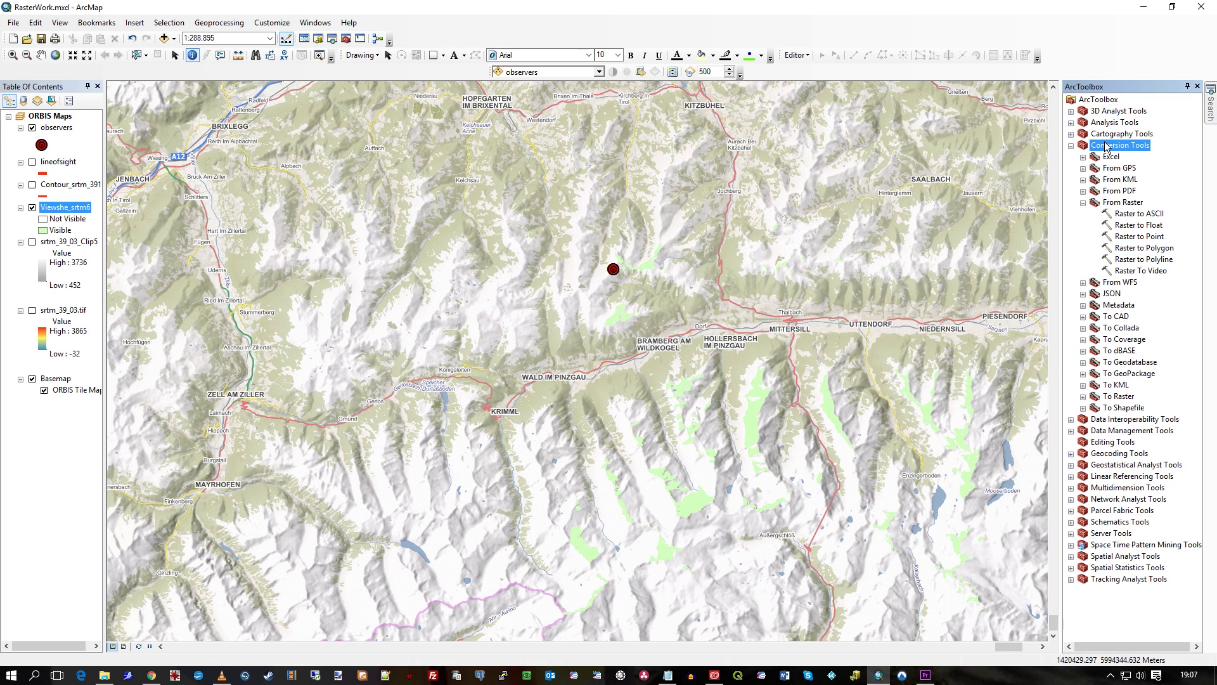
{"action": "left_click", "coordinate": [1125, 203]}
{"action": "left_click", "coordinate": [1144, 251]}
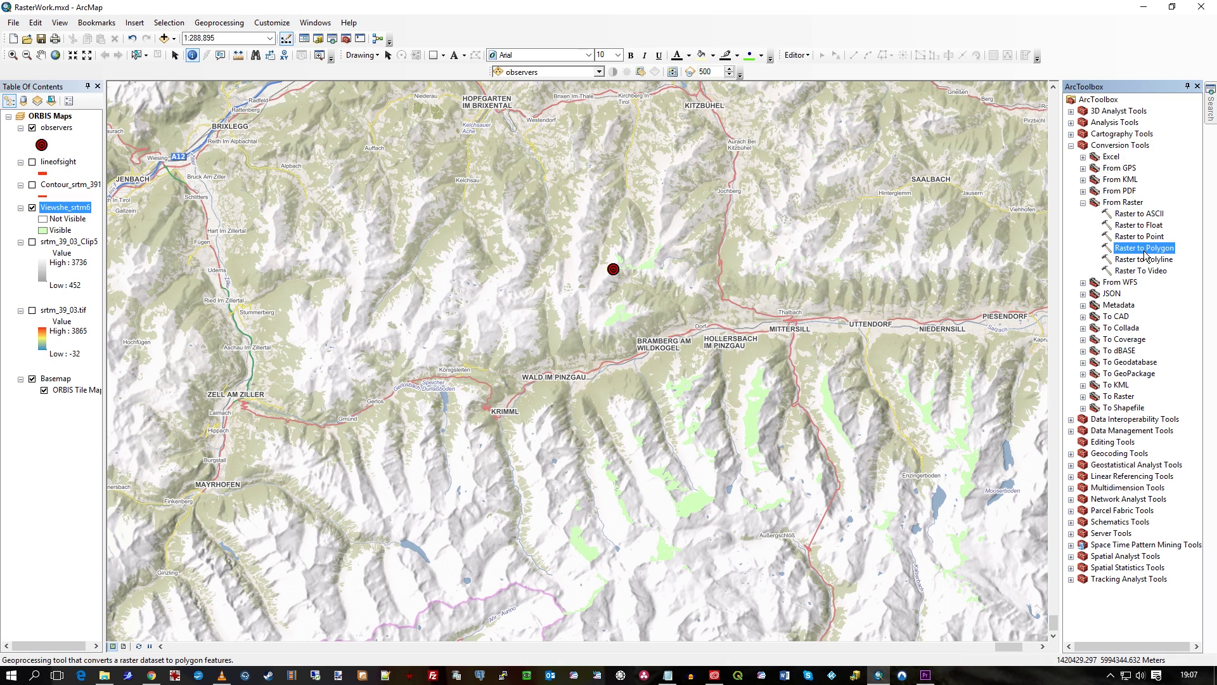
Convert Viewshe_srtm6 to polygons with Field set to Value, outputting polygon_raster_view.
{"action": "double_click", "coordinate": [1143, 248]}
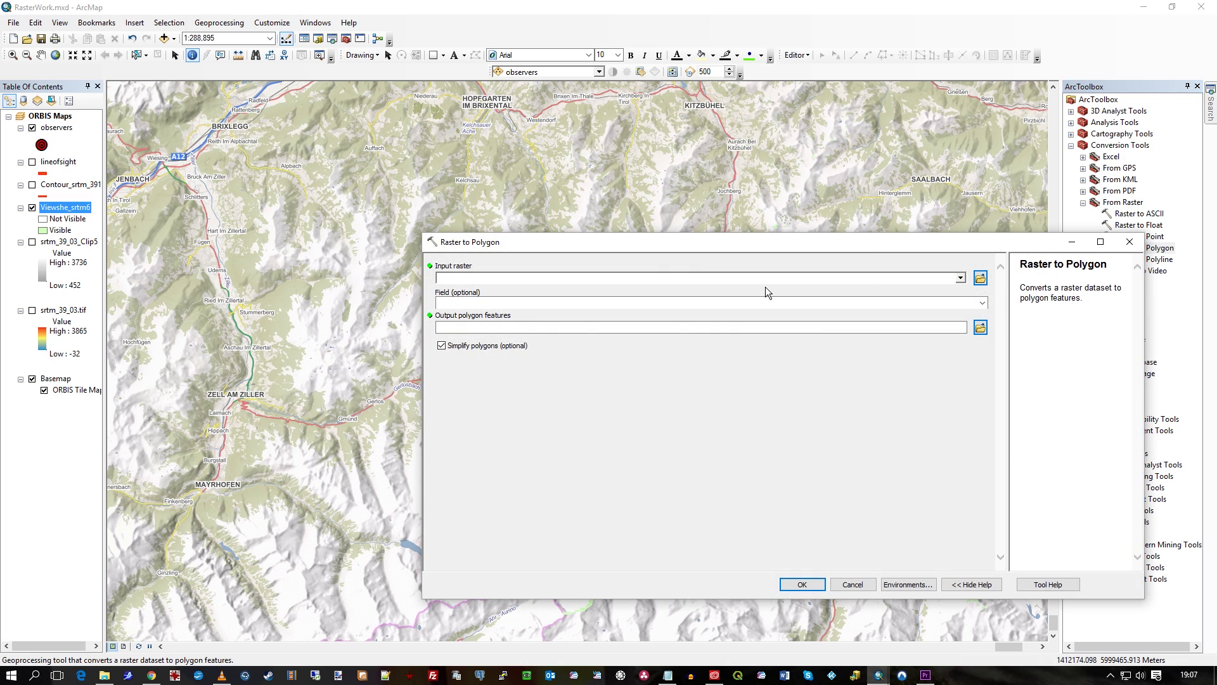
{"action": "left_click", "coordinate": [961, 279]}
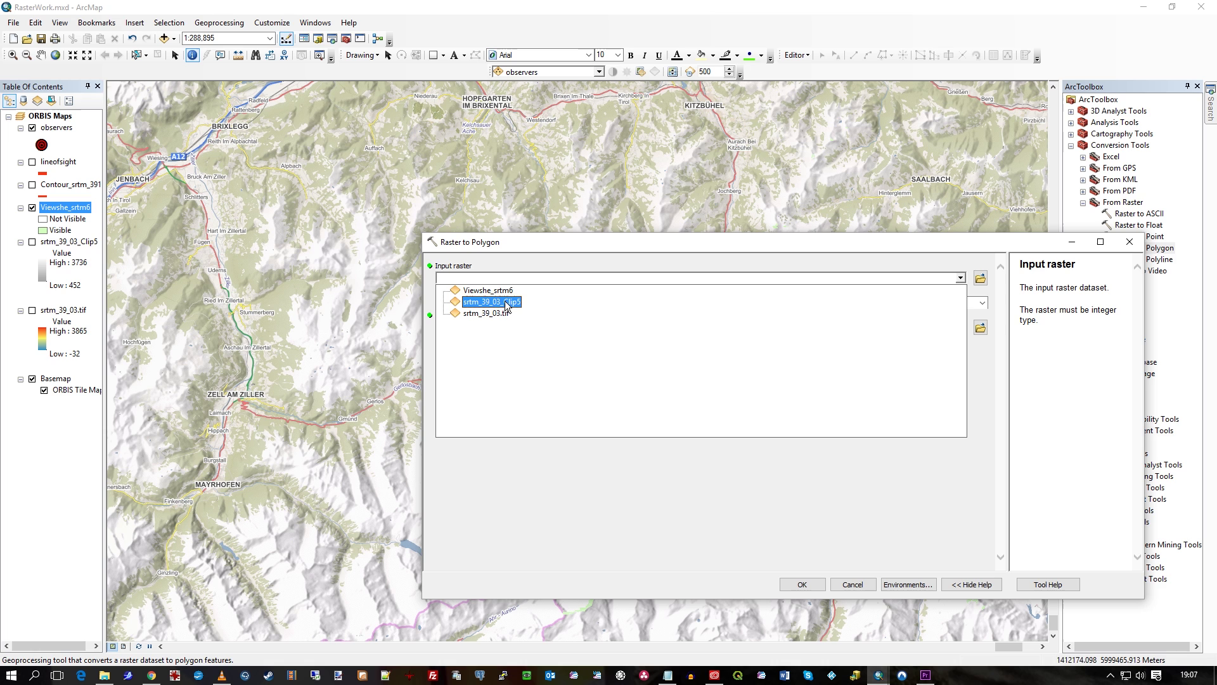
{"action": "left_click", "coordinate": [549, 287]}
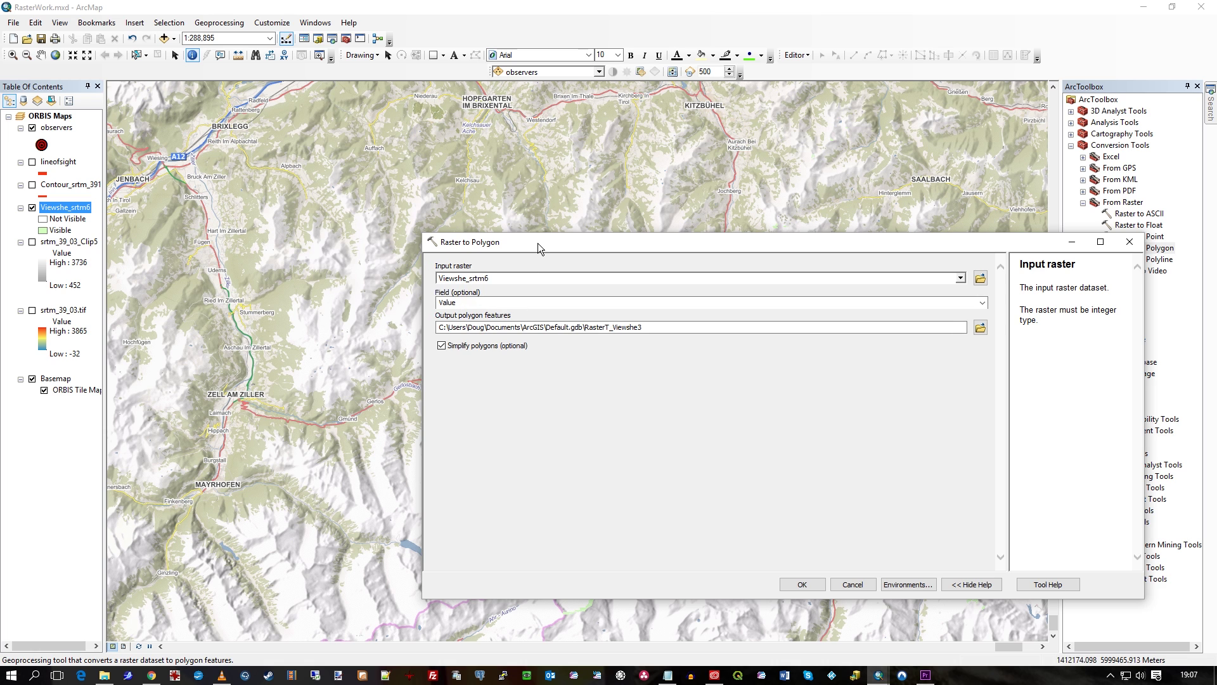
{"action": "left_click_drag", "start_coordinate": [537, 242], "coordinate": [234, 193]}
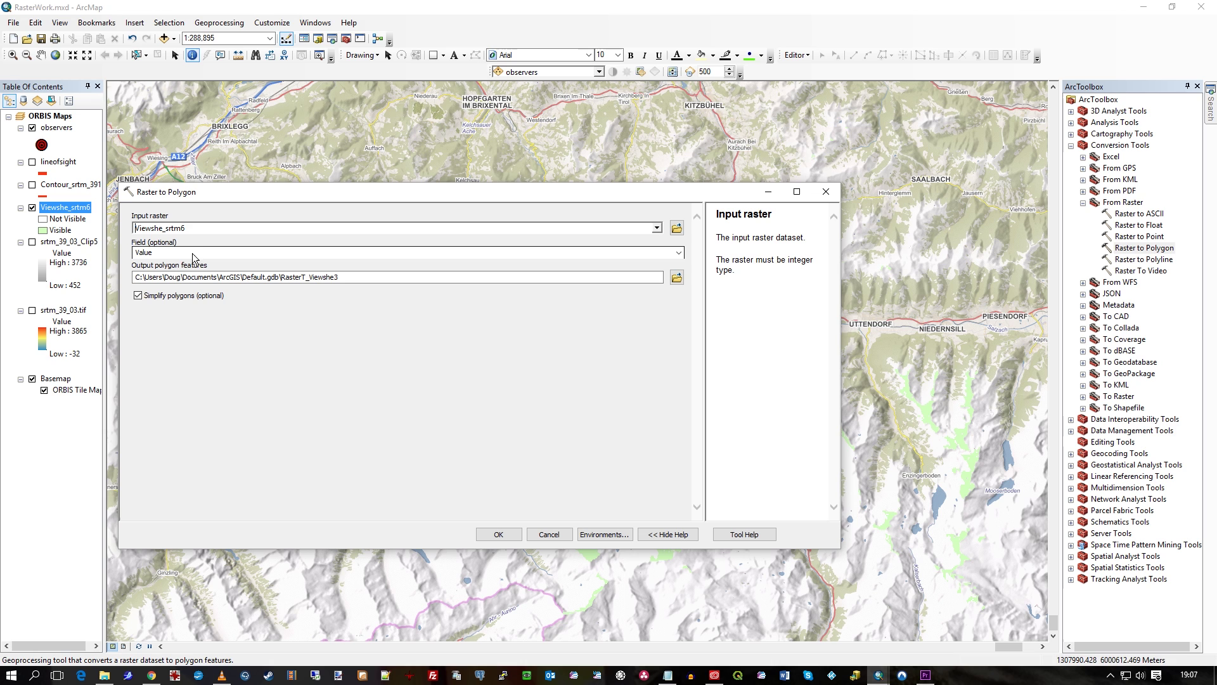
{"action": "left_click", "coordinate": [646, 253]}
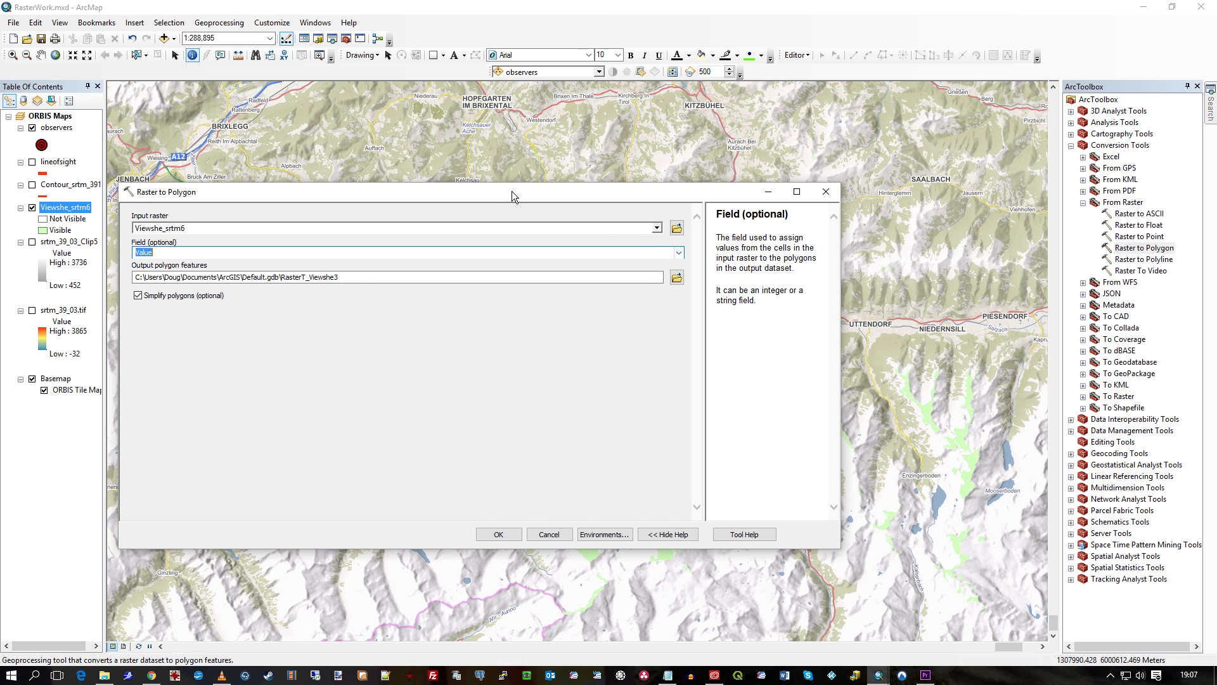
{"action": "left_click_drag", "start_coordinate": [512, 192], "coordinate": [754, 252]}
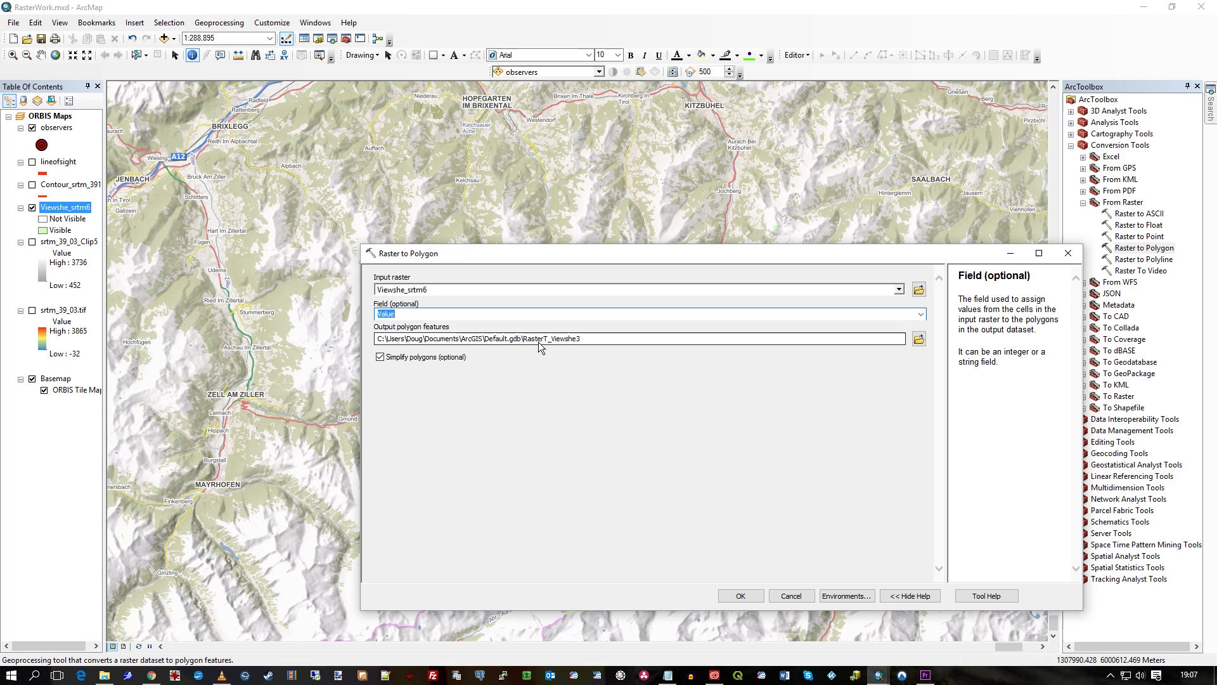
{"action": "left_click_drag", "start_coordinate": [587, 339], "coordinate": [533, 339]}
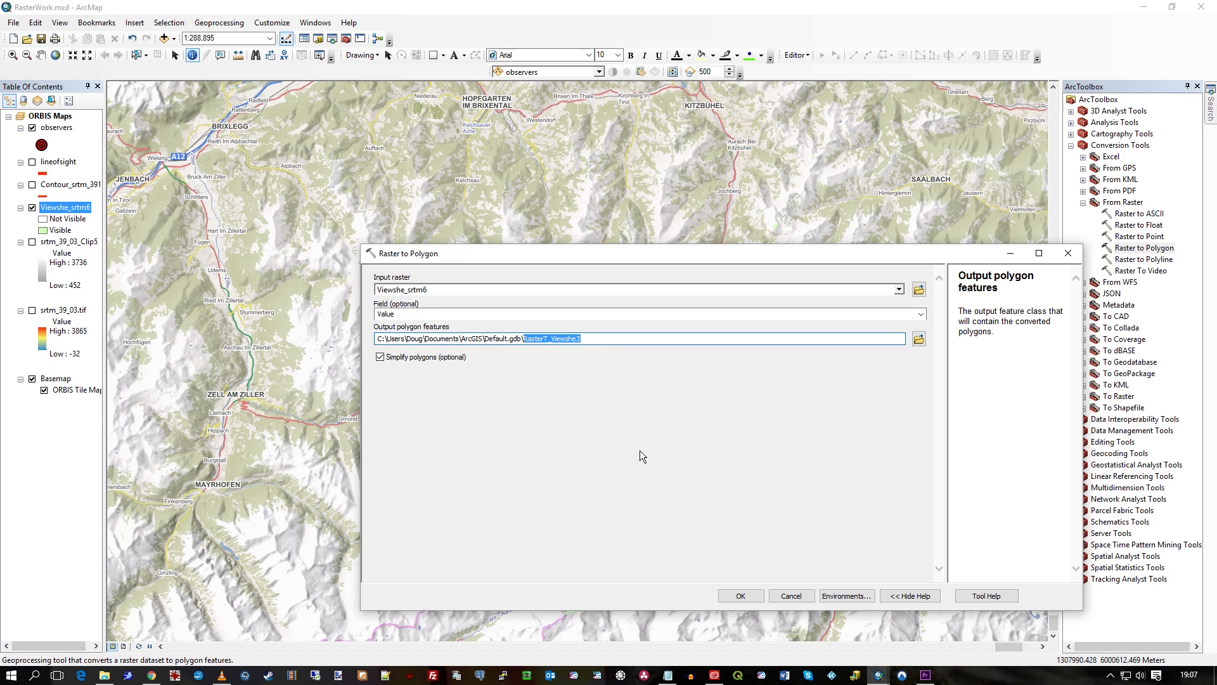
{"action": "type", "text": "poly"}
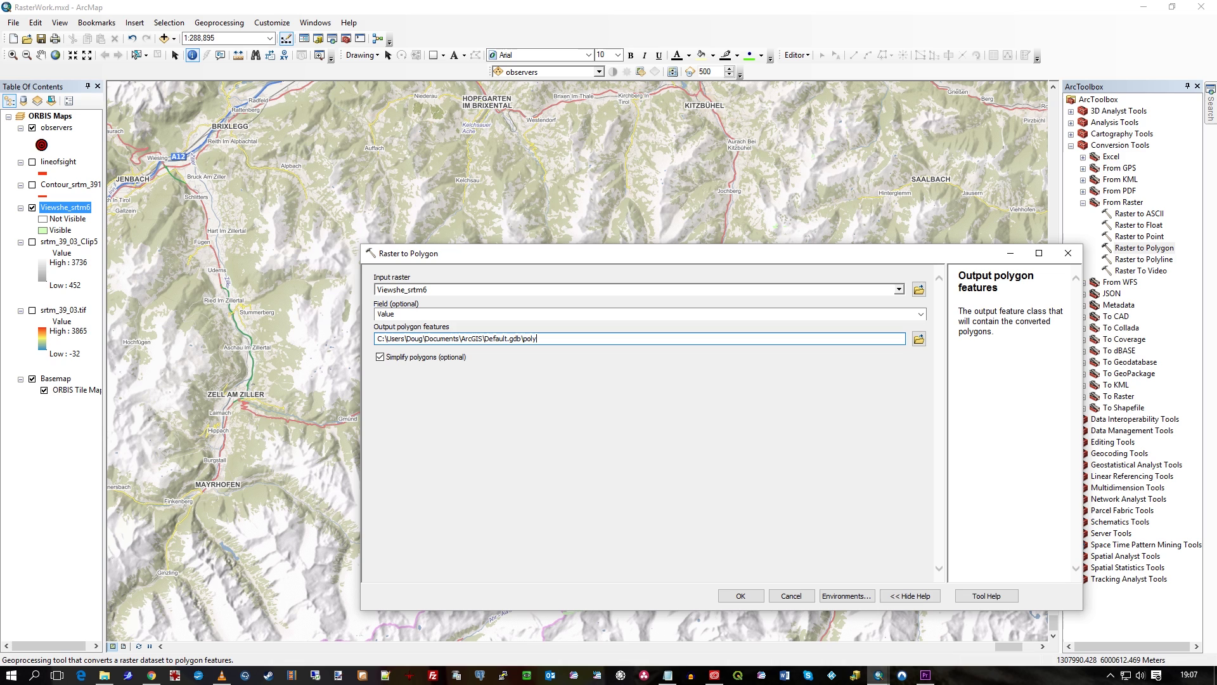
{"action": "type", "text": "gon_raster_view"}
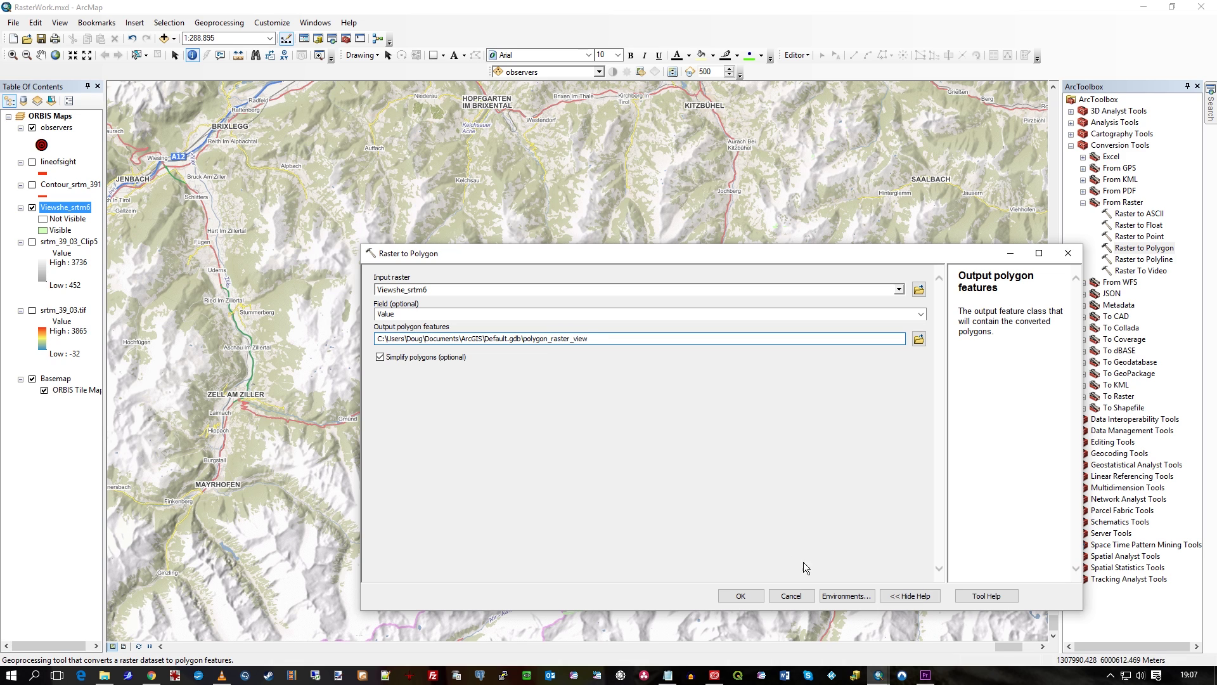
{"action": "left_click", "coordinate": [740, 596]}
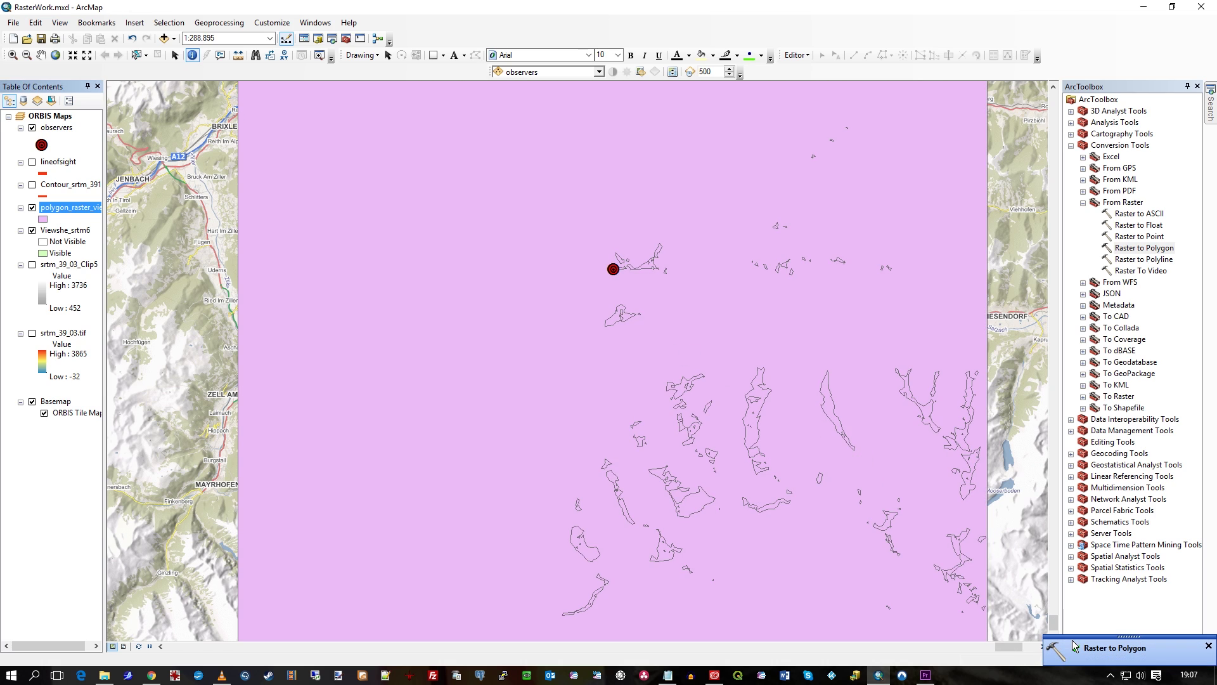
Open the Results window for the Raster to Polygon run and expand, then collapse, its Inputs.
{"action": "left_click", "coordinate": [1121, 648]}
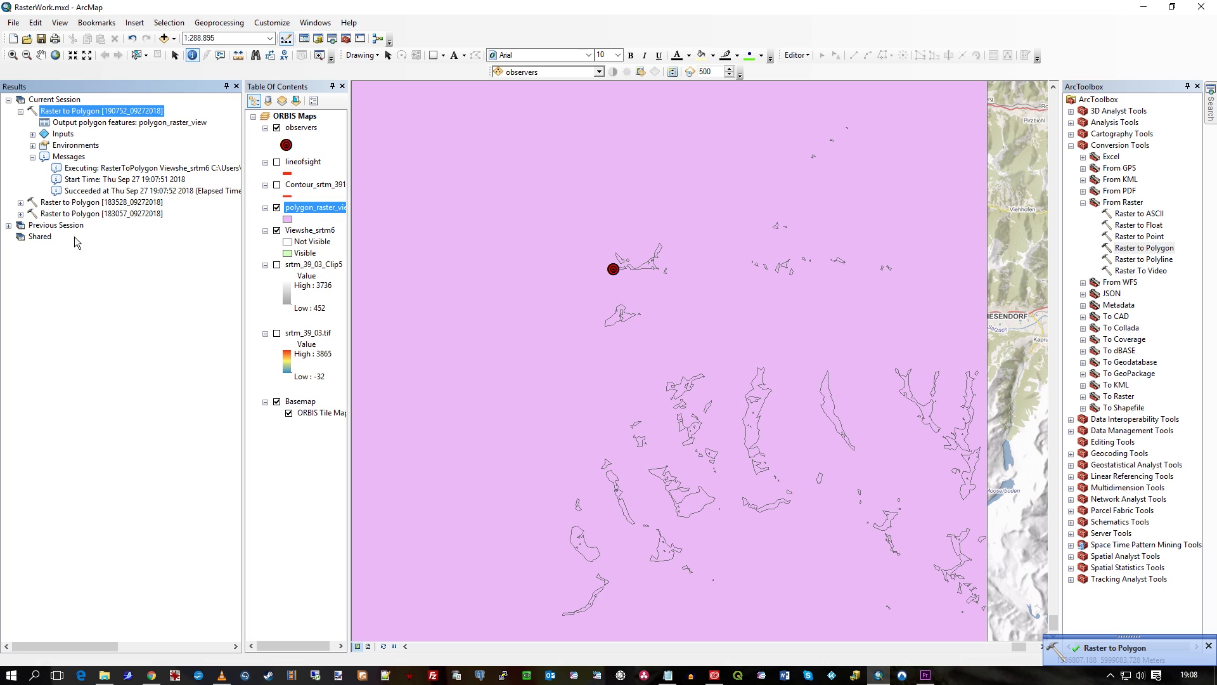
{"action": "left_click", "coordinate": [32, 135]}
{"action": "left_click", "coordinate": [33, 135]}
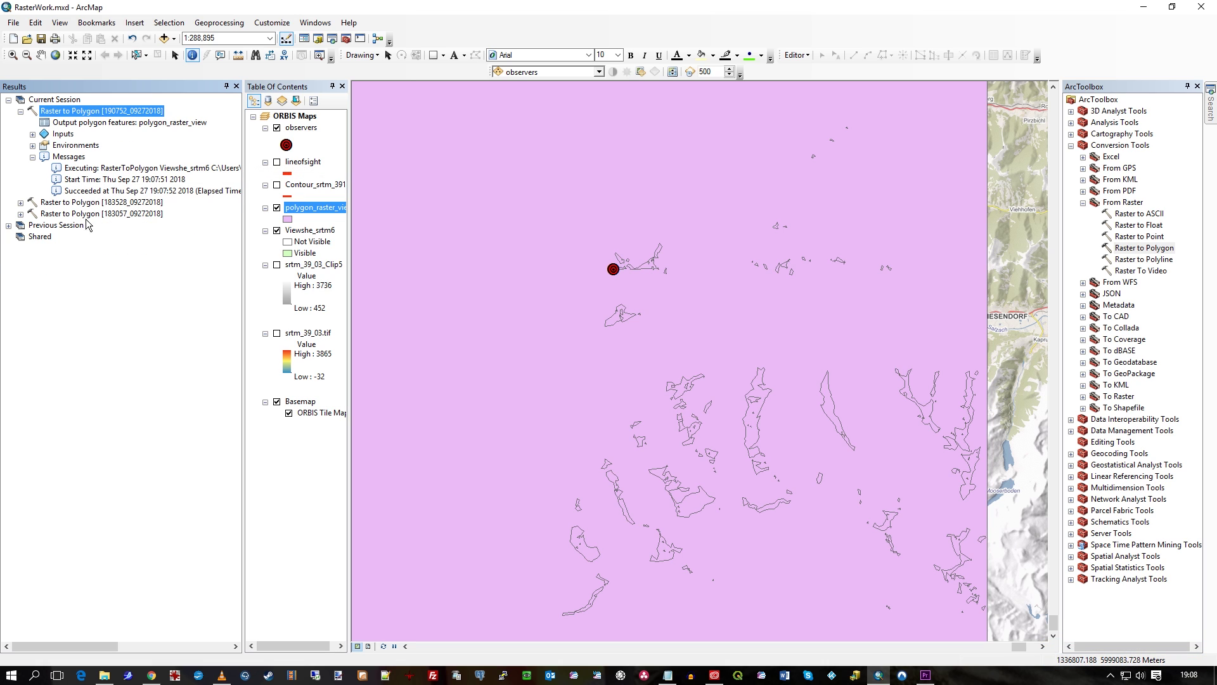
Close the Results panel, hide the Viewshe_srtm6 raster and select the polygon_raster_view layer.
{"action": "left_click", "coordinate": [237, 87]}
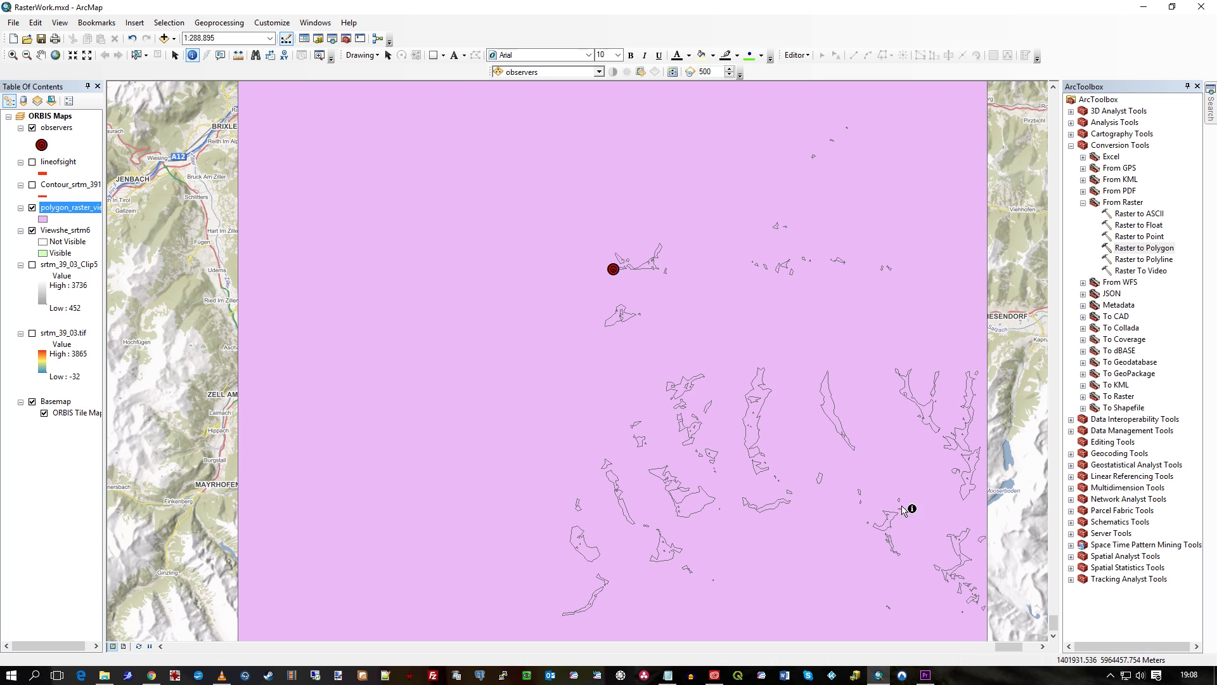
{"action": "left_click", "coordinate": [68, 242]}
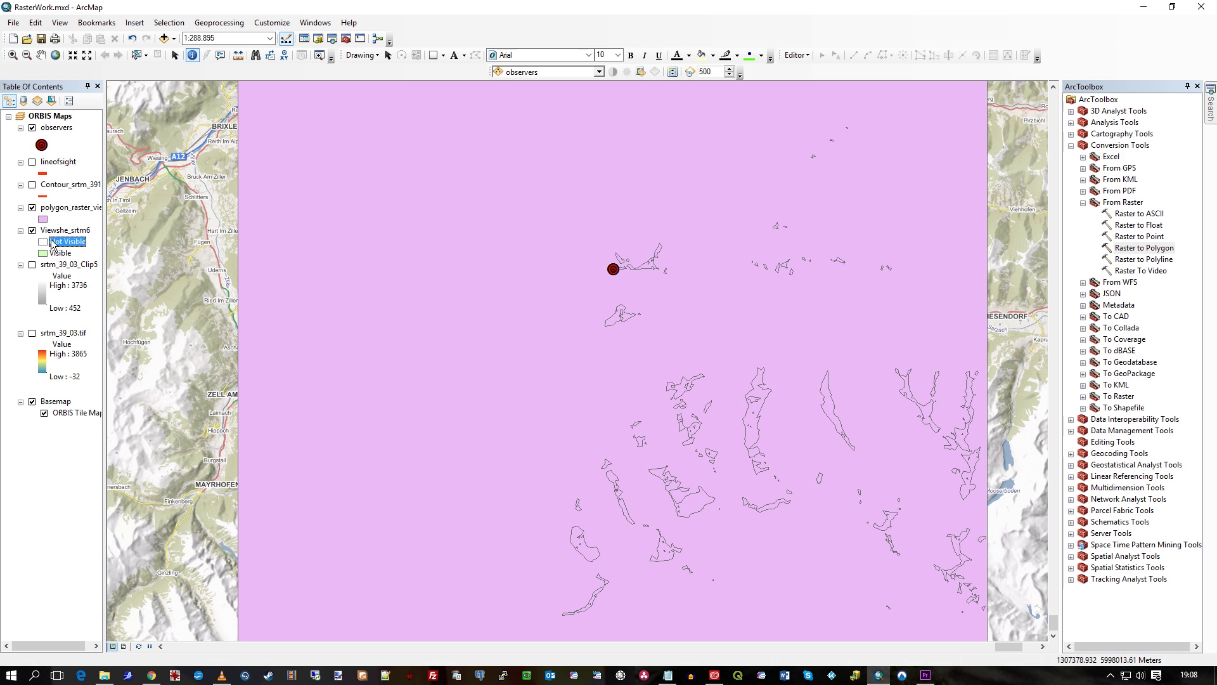
{"action": "left_click", "coordinate": [32, 231]}
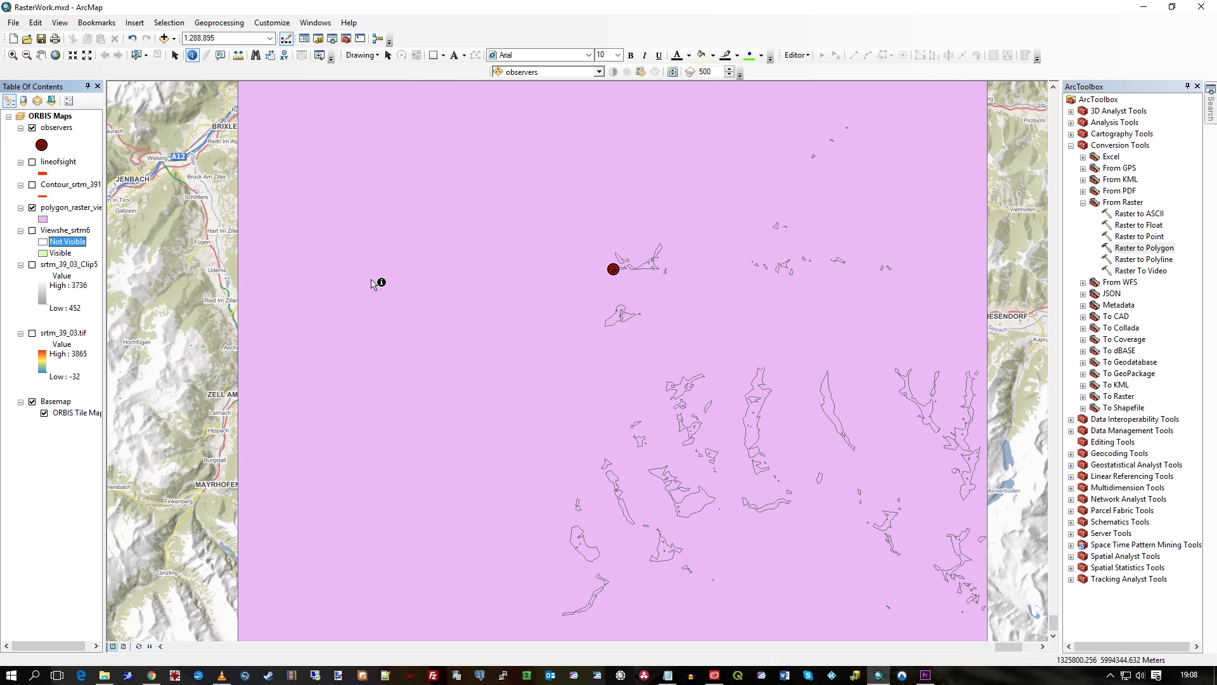
{"action": "left_click", "coordinate": [70, 208]}
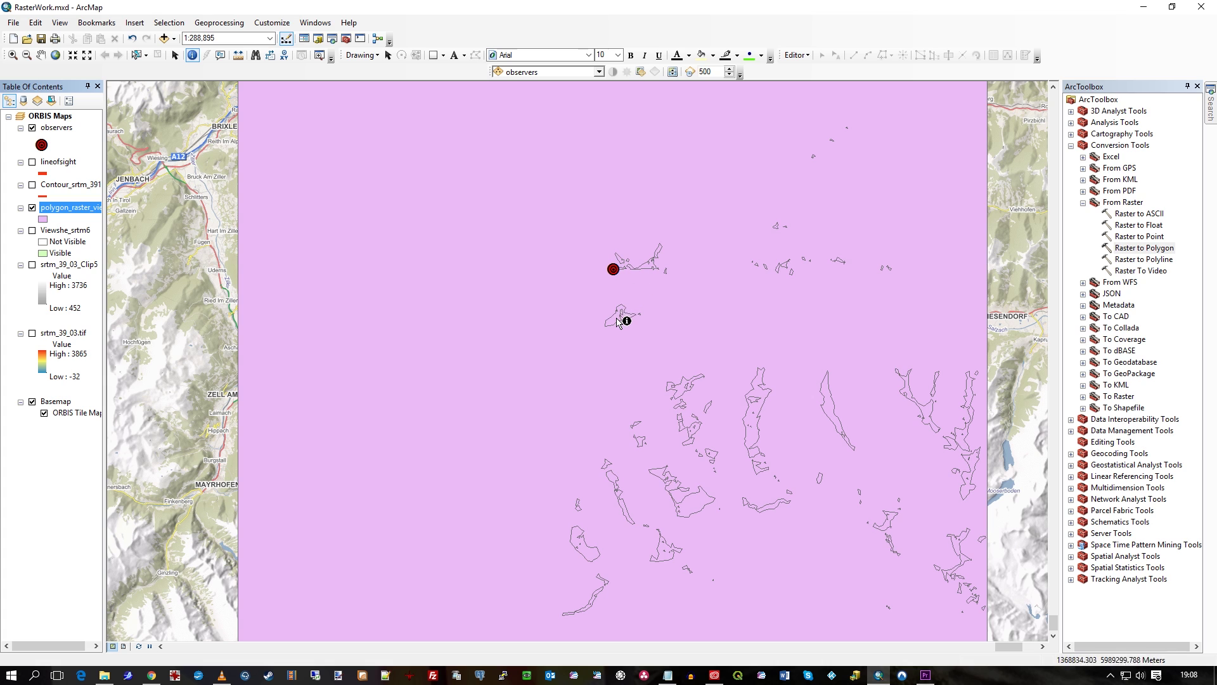
Identify five small viewshed polygons (gridcode 1), then switch Viewshe_srtm6 back on.
{"action": "left_click", "coordinate": [618, 322]}
{"action": "left_click", "coordinate": [687, 505]}
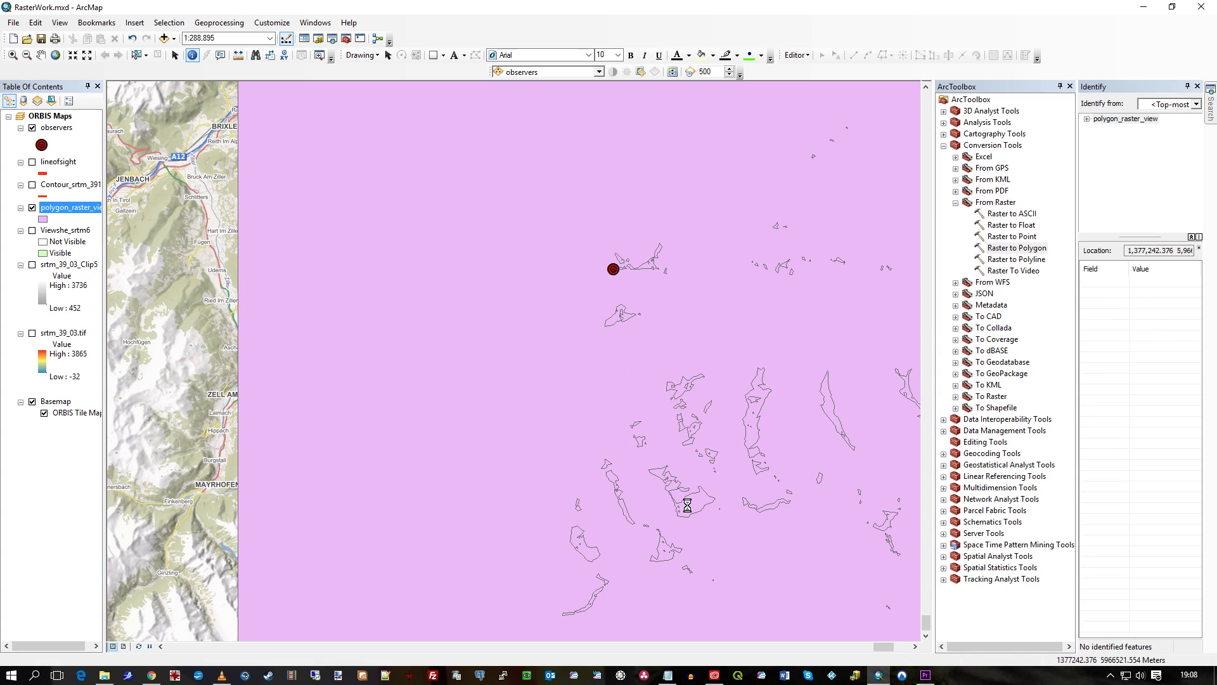
{"action": "left_click", "coordinate": [593, 548]}
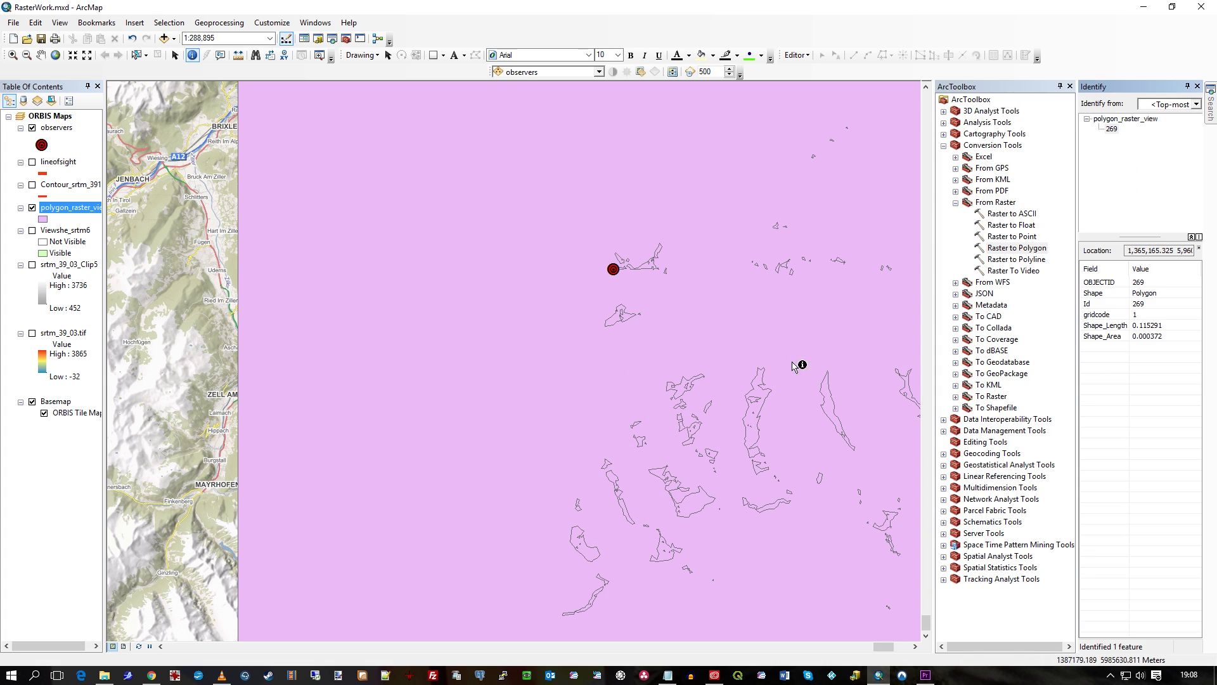
{"action": "left_click", "coordinate": [837, 400]}
{"action": "left_click", "coordinate": [757, 438]}
{"action": "left_click", "coordinate": [31, 230]}
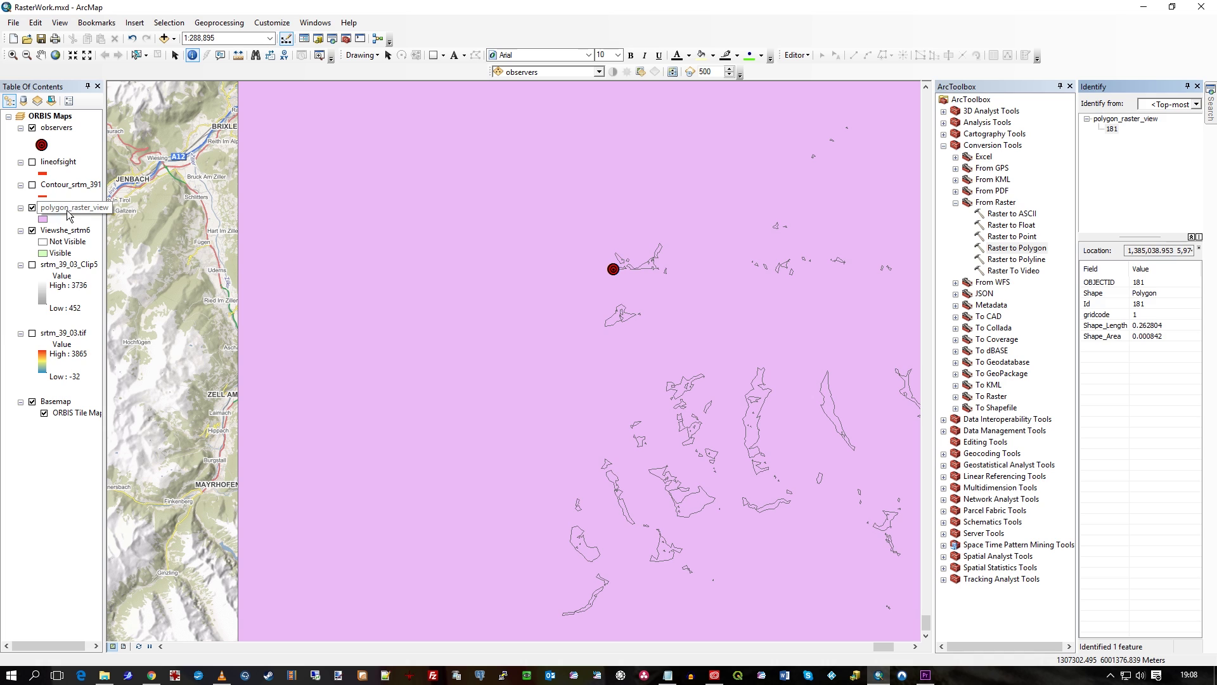
Swipe polygon_raster_view to reveal the basemap, then identify polygon 239 (gridcode 1, area 0.000493).
{"action": "left_click", "coordinate": [600, 71]}
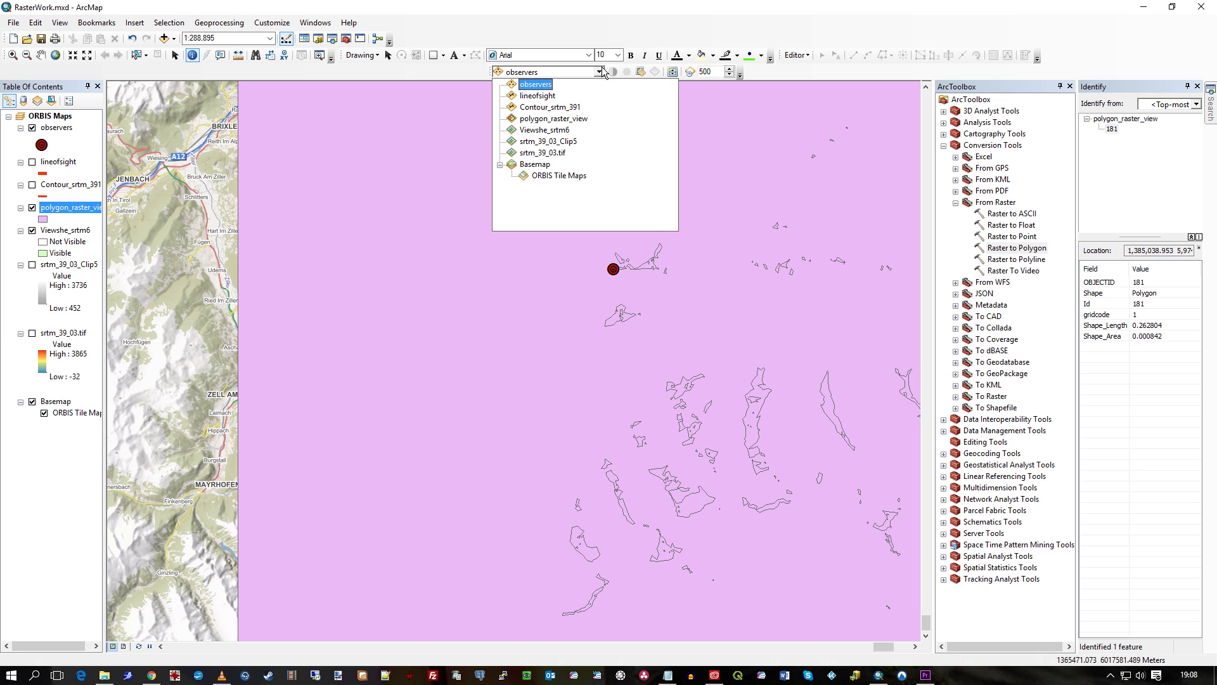
{"action": "left_click", "coordinate": [560, 121]}
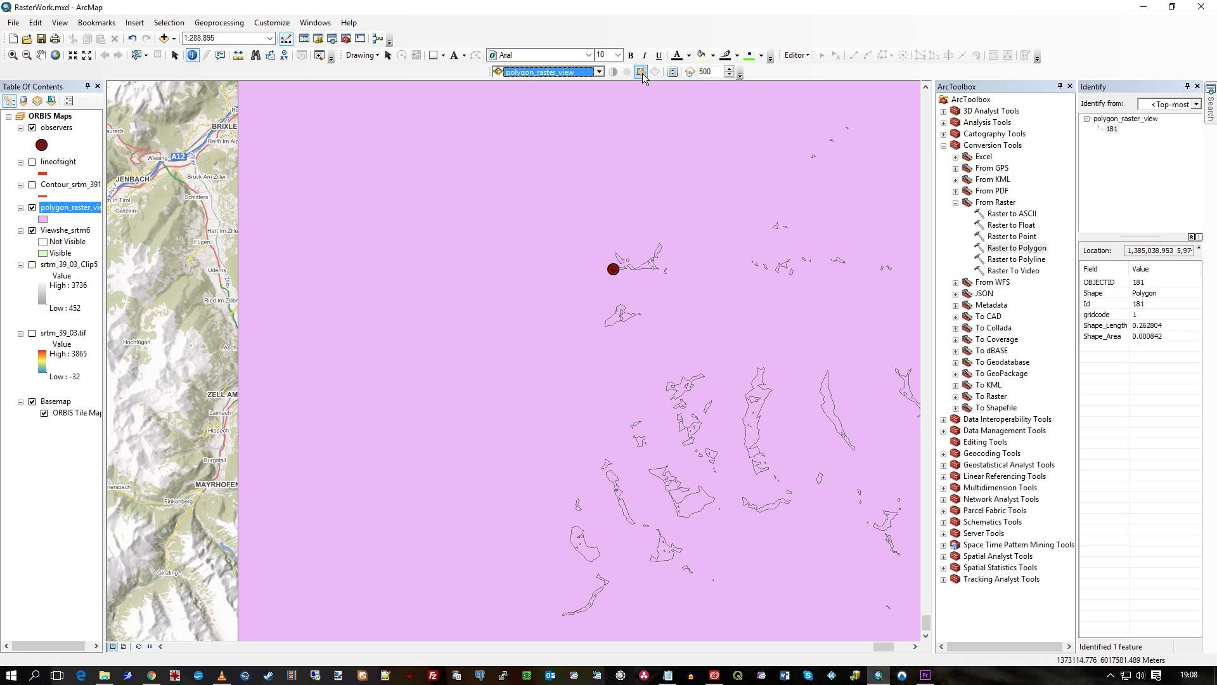
{"action": "left_click", "coordinate": [673, 73]}
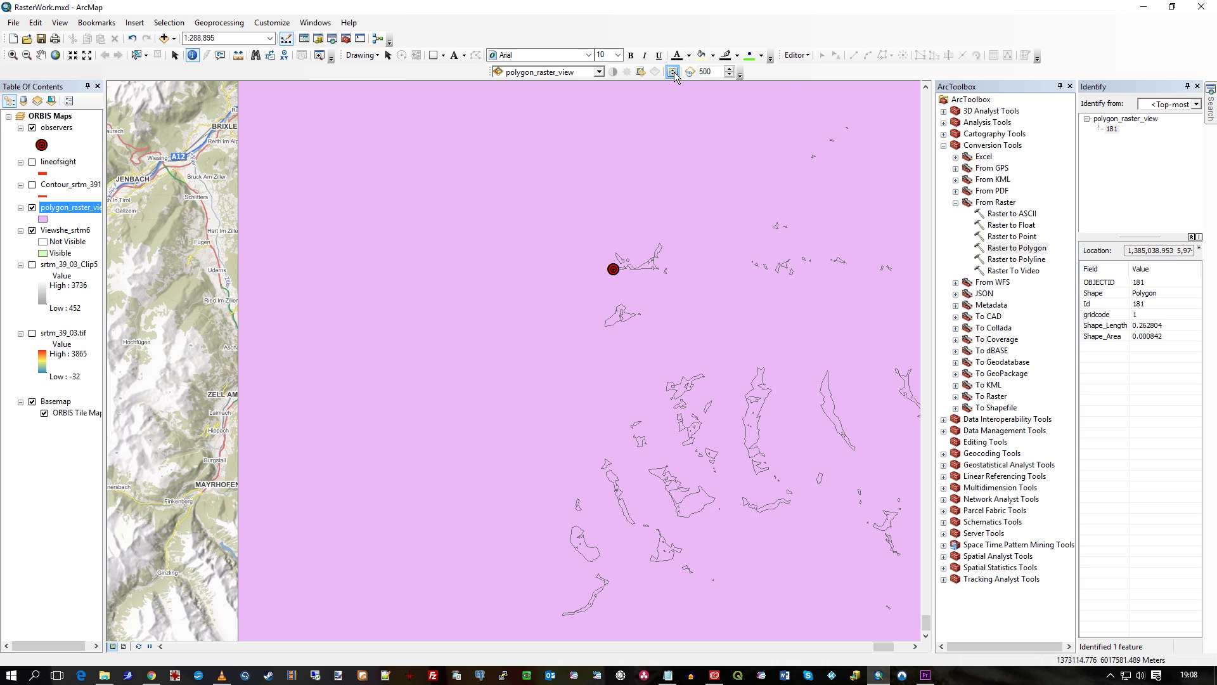
{"action": "left_click_drag", "start_coordinate": [623, 279], "coordinate": [663, 240]}
{"action": "left_click", "coordinate": [192, 55]}
{"action": "left_click", "coordinate": [693, 505]}
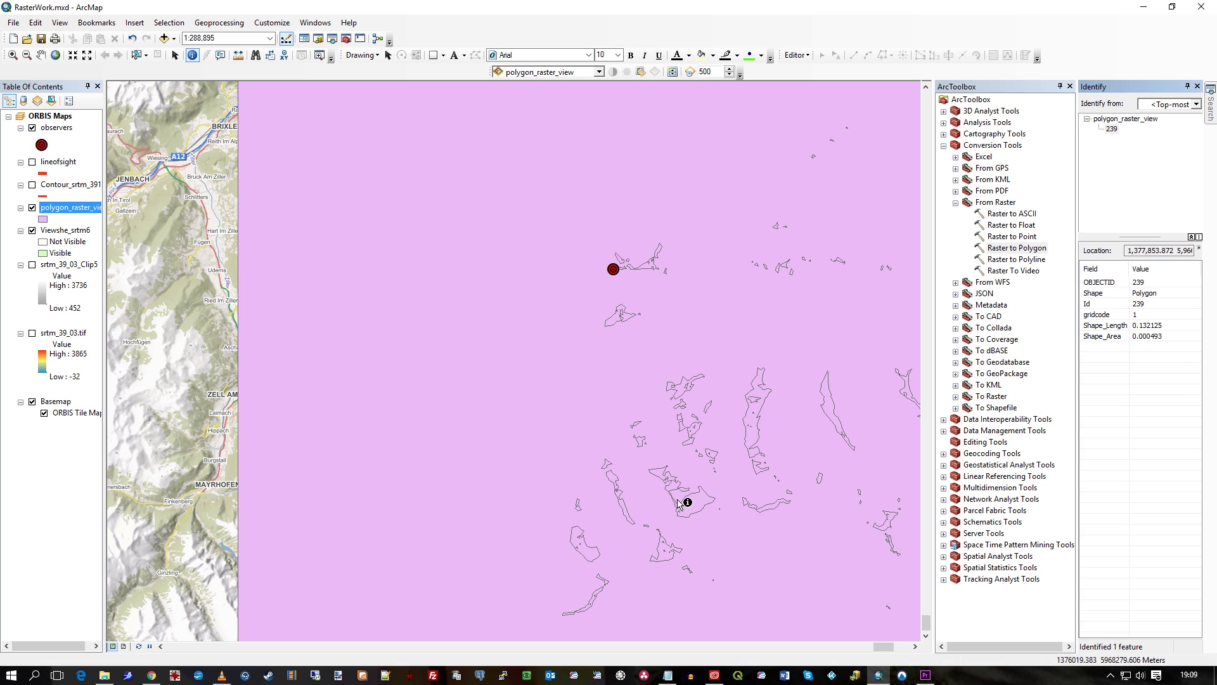
{"action": "right_click", "coordinate": [66, 208]}
{"action": "left_click", "coordinate": [127, 475]}
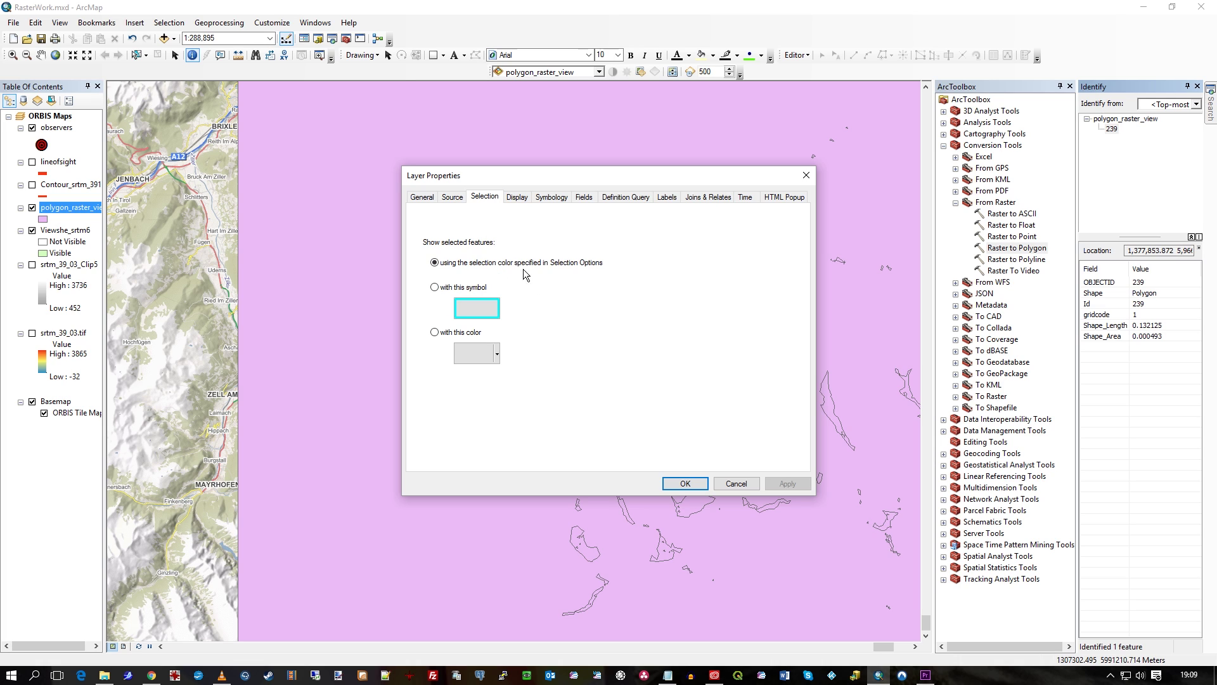
{"action": "left_click", "coordinate": [550, 198]}
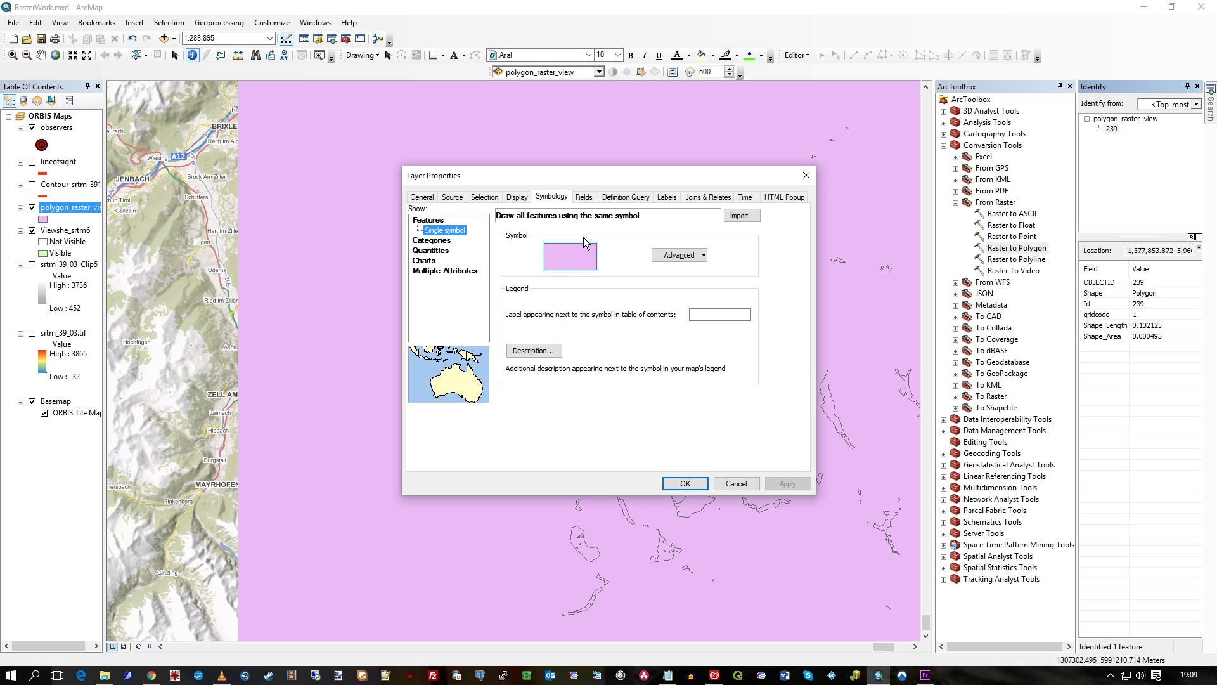
{"action": "left_click", "coordinate": [738, 482]}
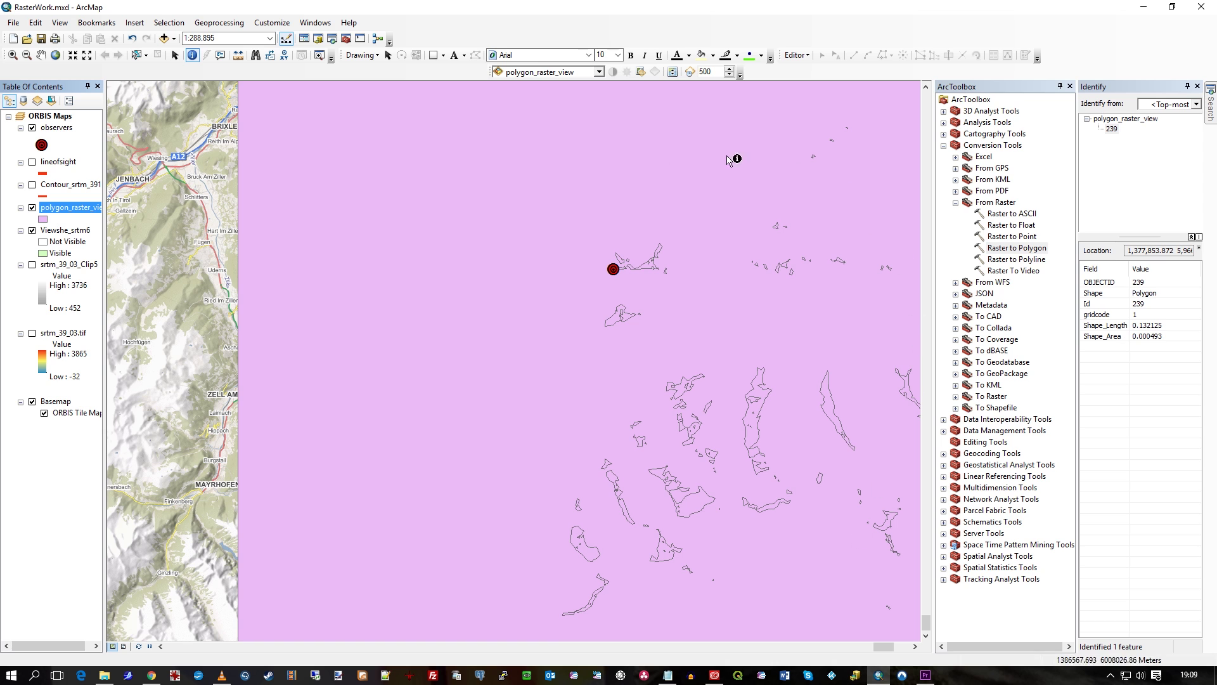
{"action": "left_click", "coordinate": [32, 265]}
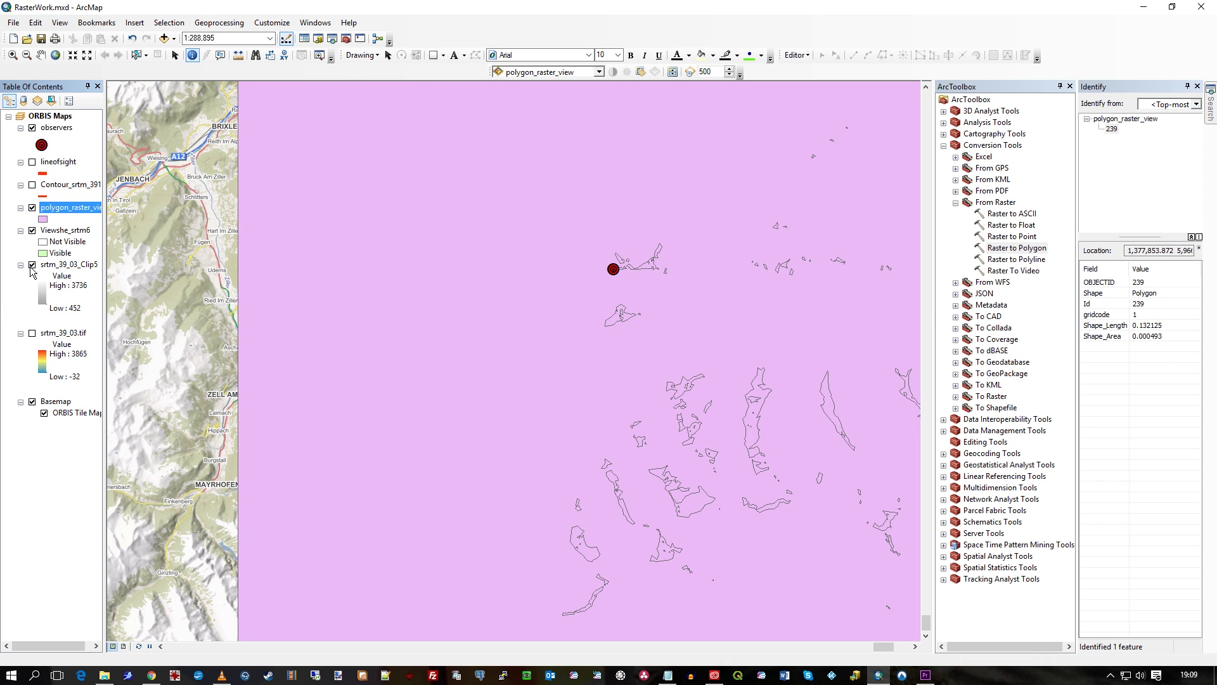
{"action": "left_click", "coordinate": [33, 208]}
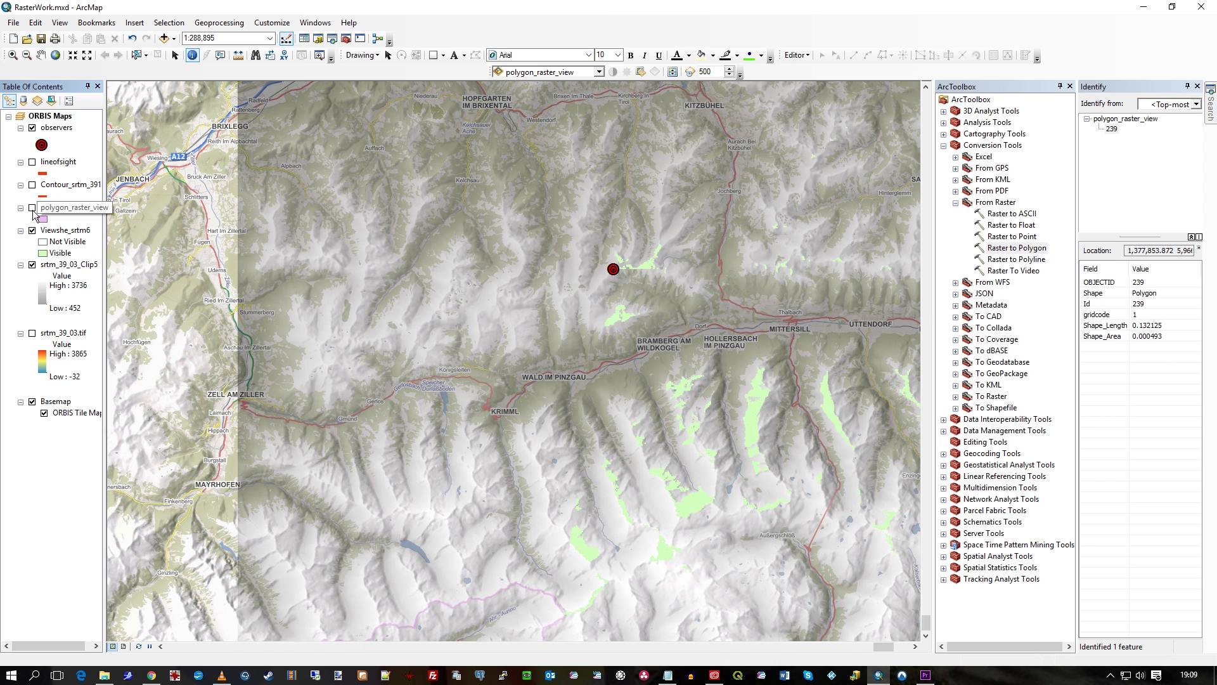
{"action": "left_click", "coordinate": [33, 208]}
{"action": "left_click", "coordinate": [36, 220]}
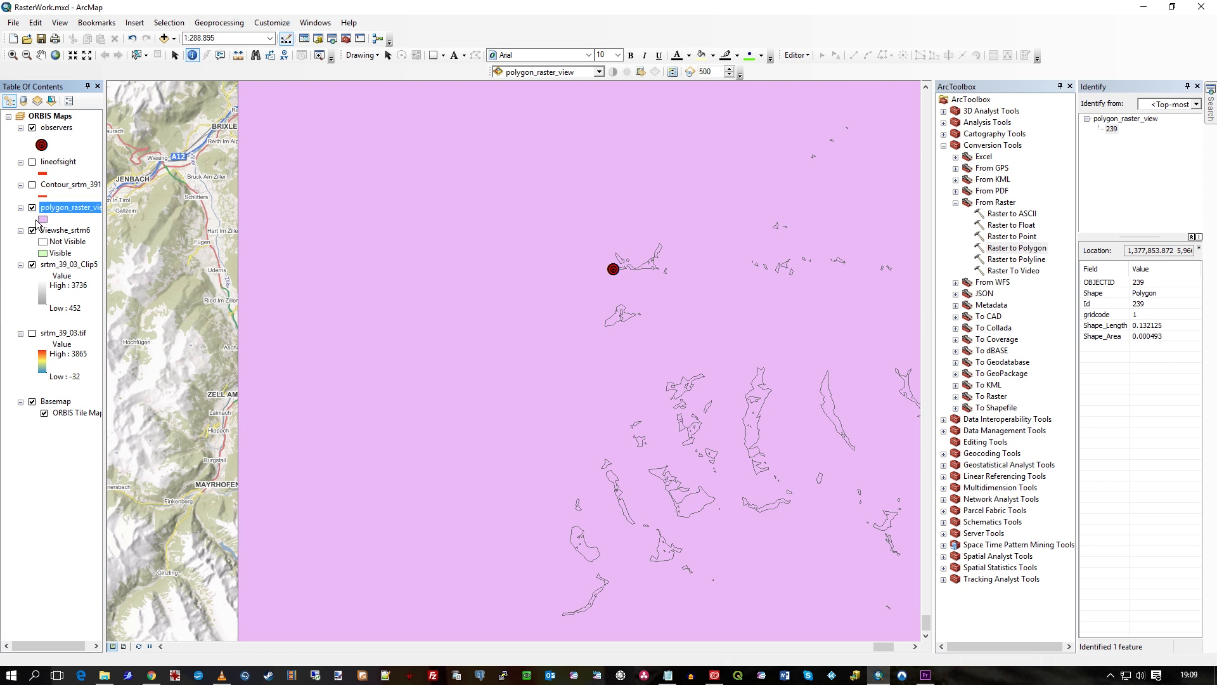
{"action": "left_click", "coordinate": [32, 266]}
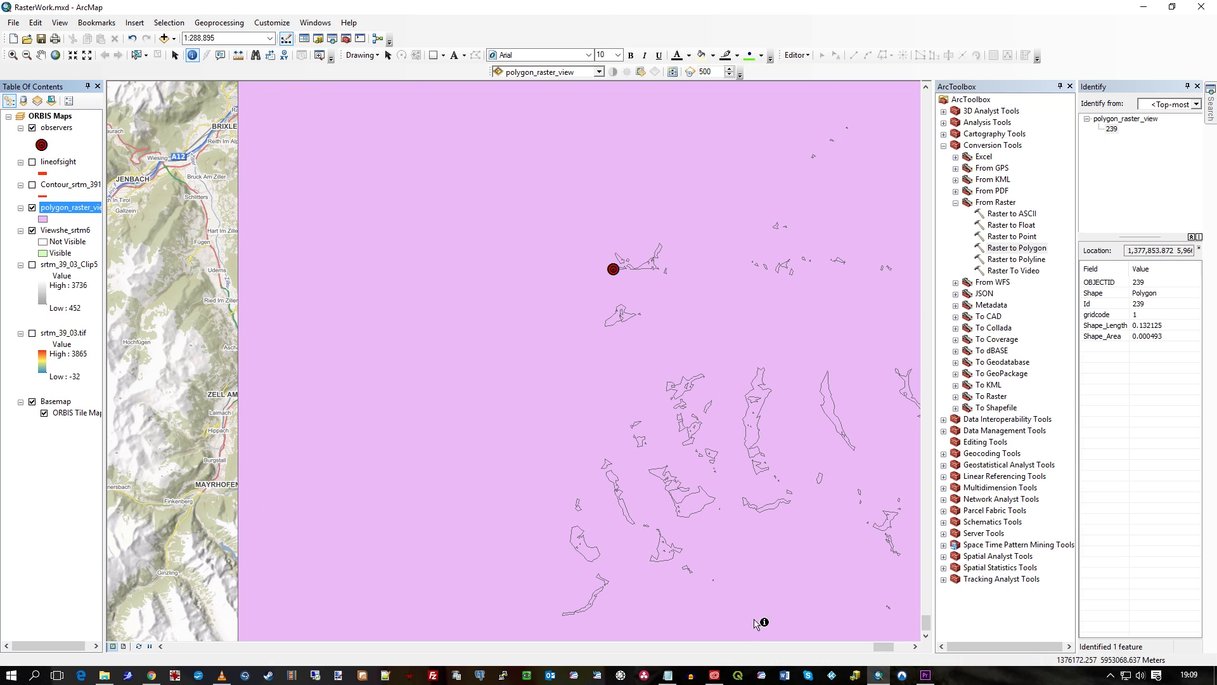
Start editing the polygon_raster_view workspace, continuing past the spatial reference warnings.
{"action": "left_click", "coordinate": [796, 55]}
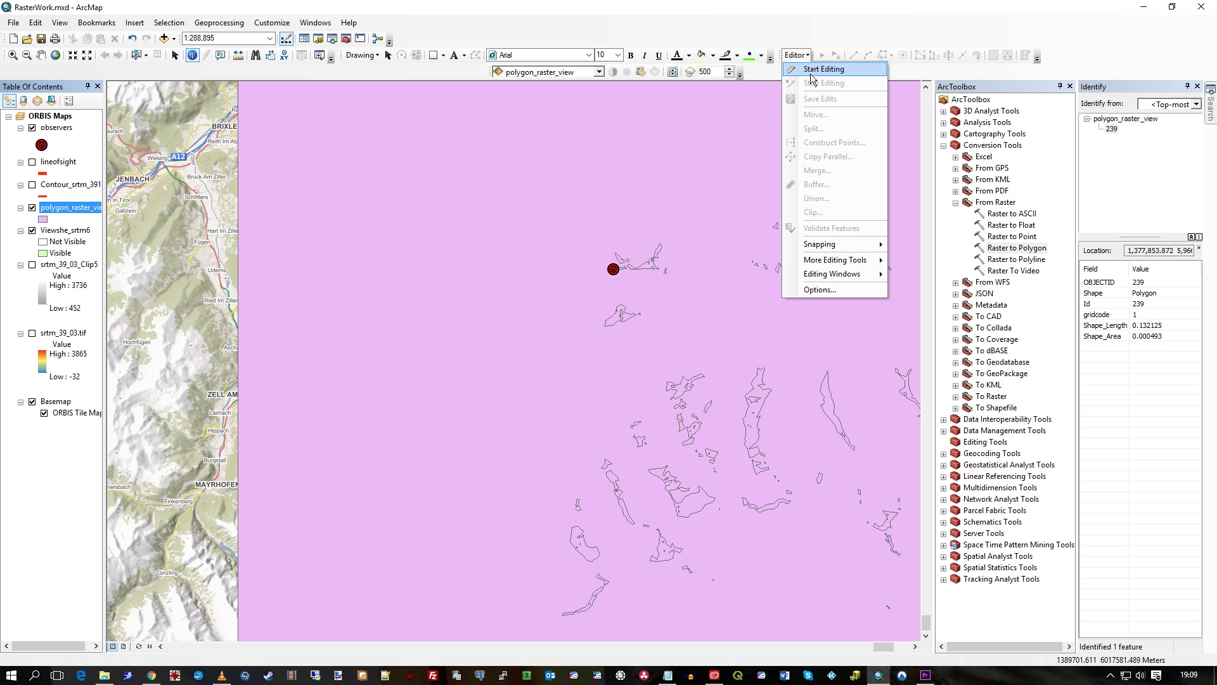
{"action": "left_click", "coordinate": [811, 69]}
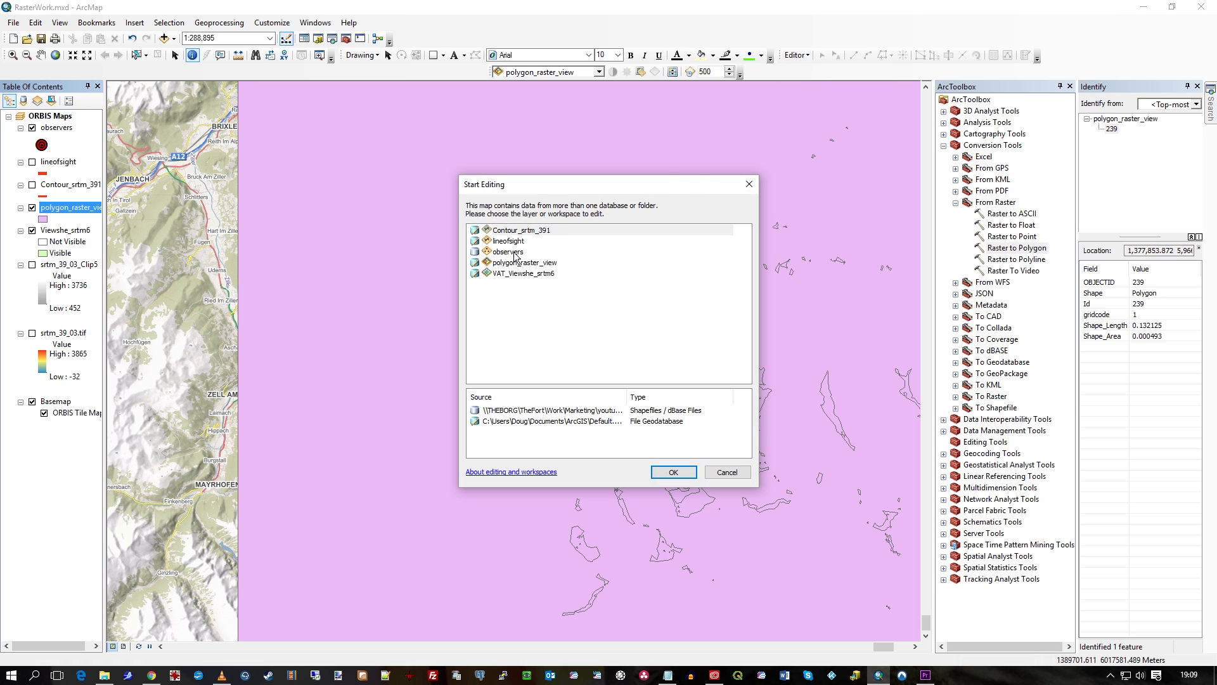
{"action": "left_click", "coordinate": [514, 264]}
{"action": "left_click", "coordinate": [688, 470]}
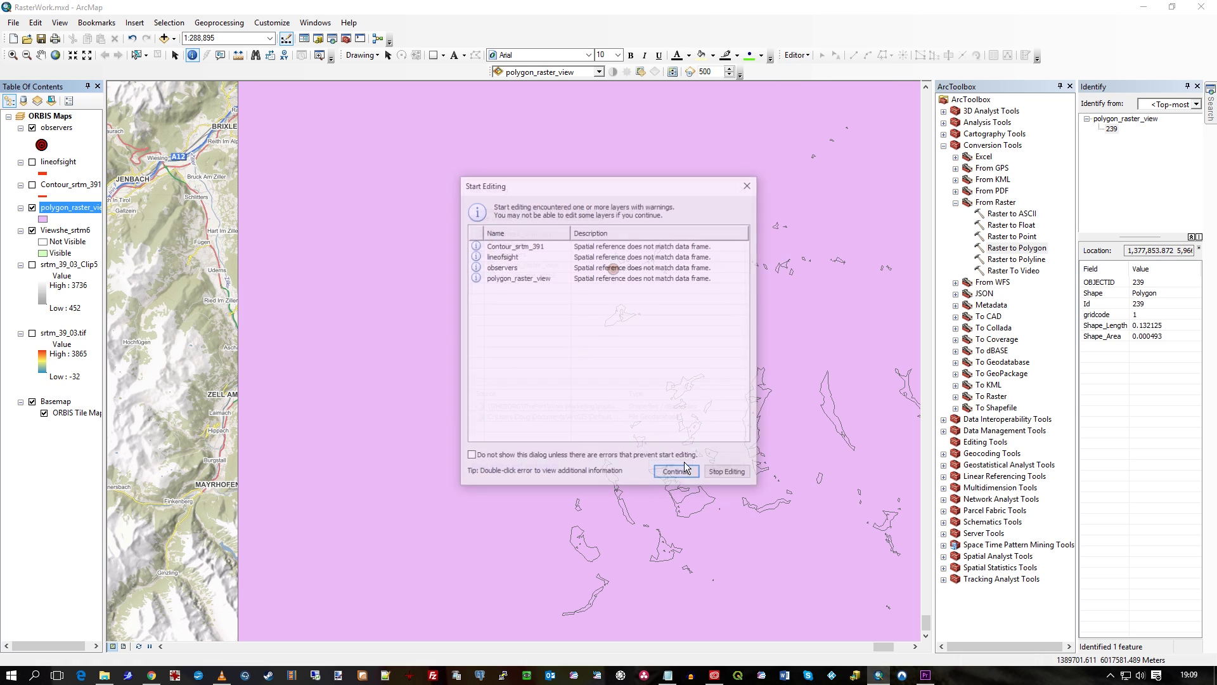
{"action": "left_click", "coordinate": [677, 474]}
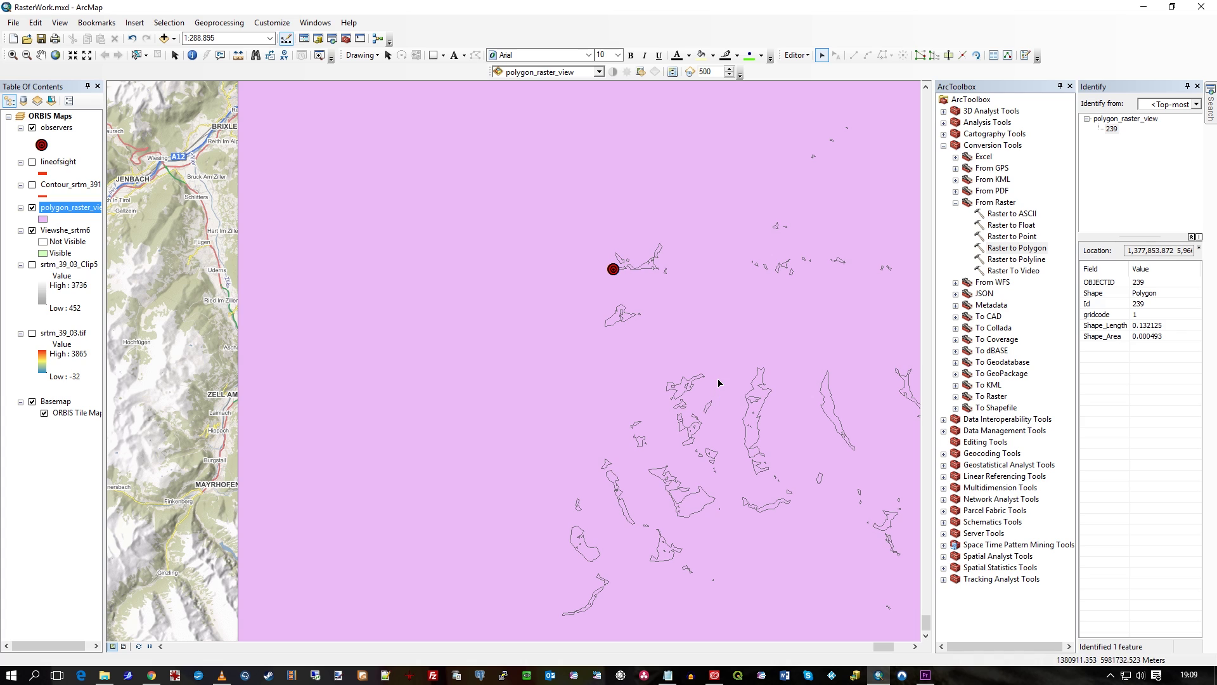
{"action": "left_click", "coordinate": [806, 57]}
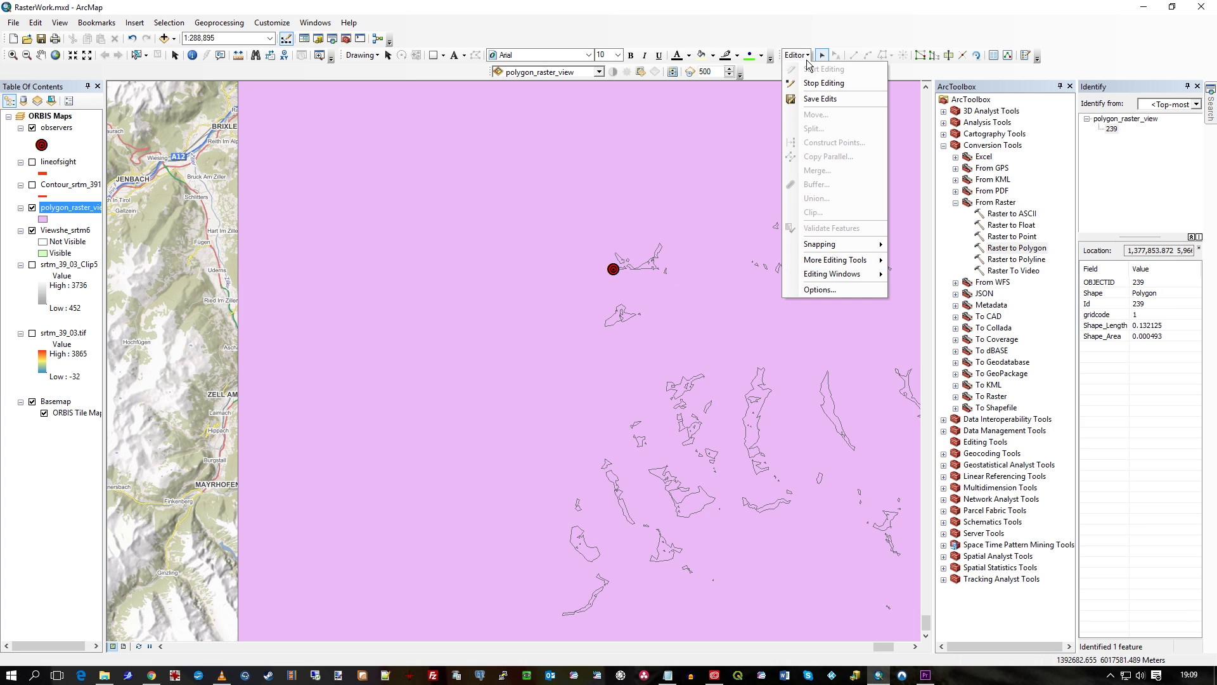
Delete the large non-visible background polygon and save the edits.
{"action": "left_click", "coordinate": [808, 56]}
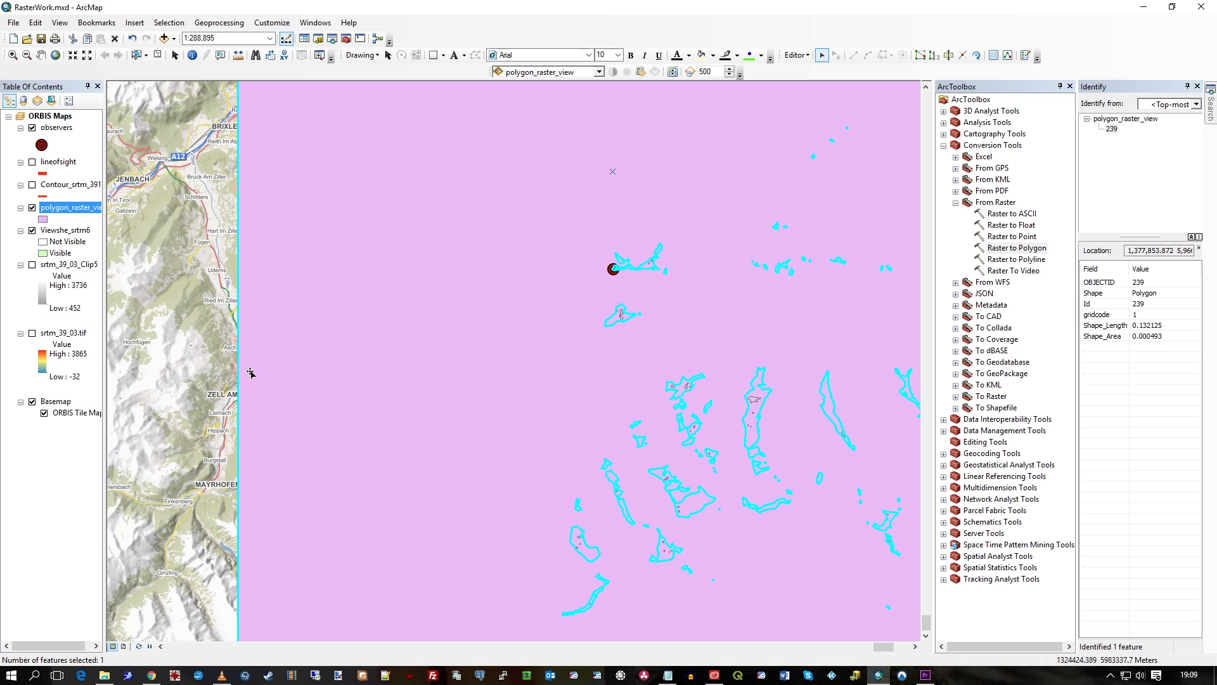
{"action": "left_click", "coordinate": [486, 296]}
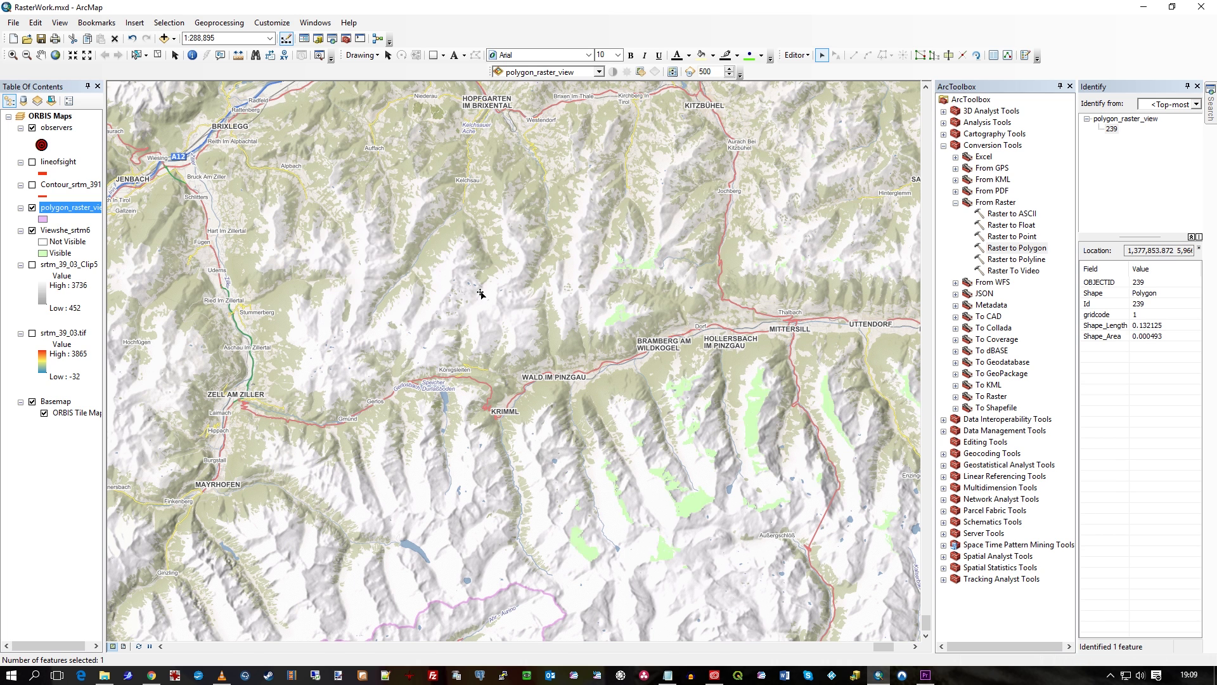
{"action": "left_click", "coordinate": [796, 55]}
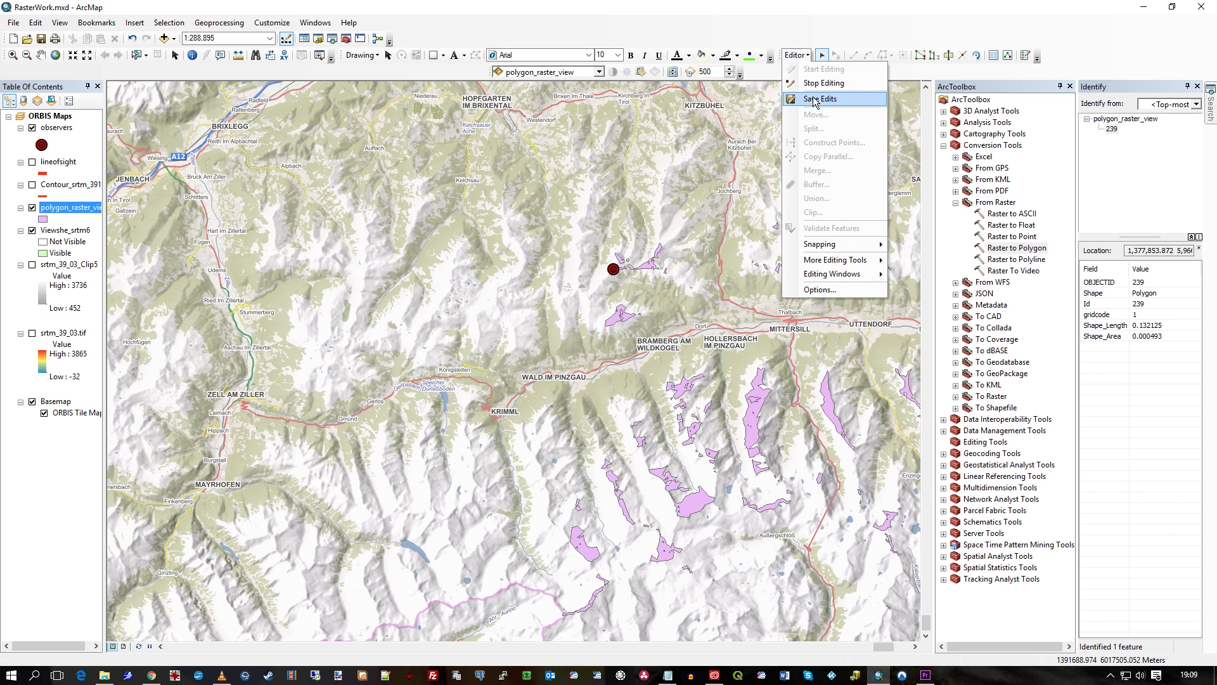
{"action": "left_click", "coordinate": [813, 84]}
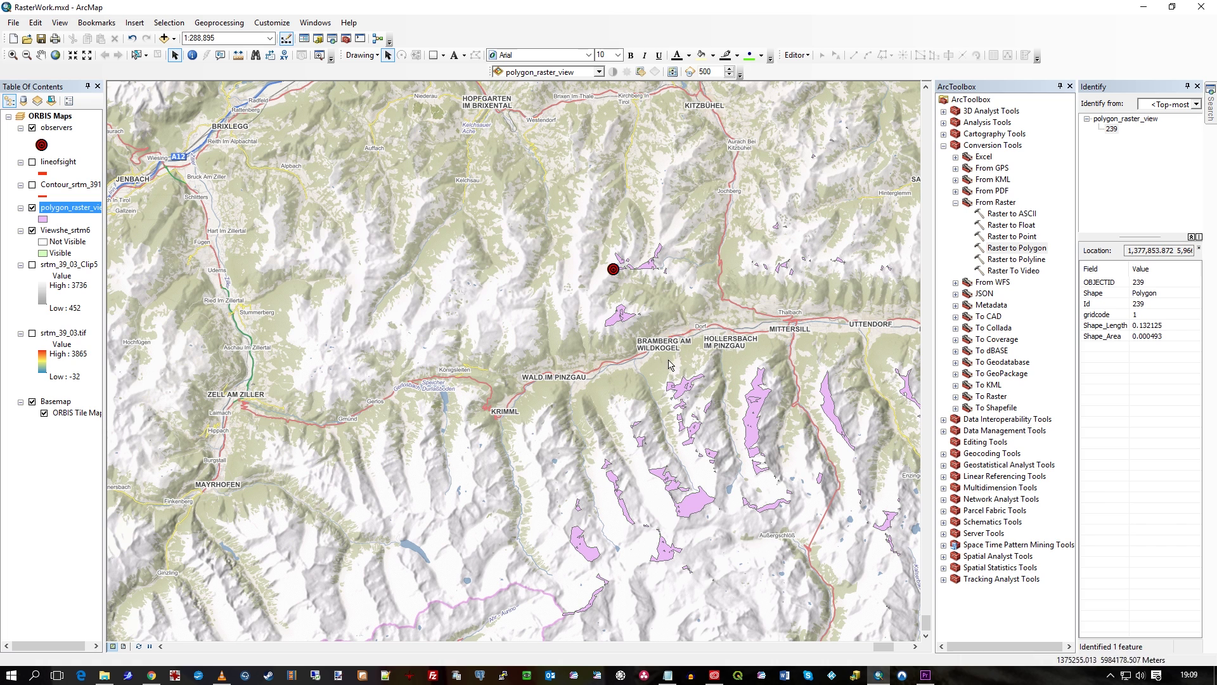
Pan the map to show the purple viewshed patches south-east of the observer near Mittersill.
{"action": "left_click", "coordinate": [40, 54]}
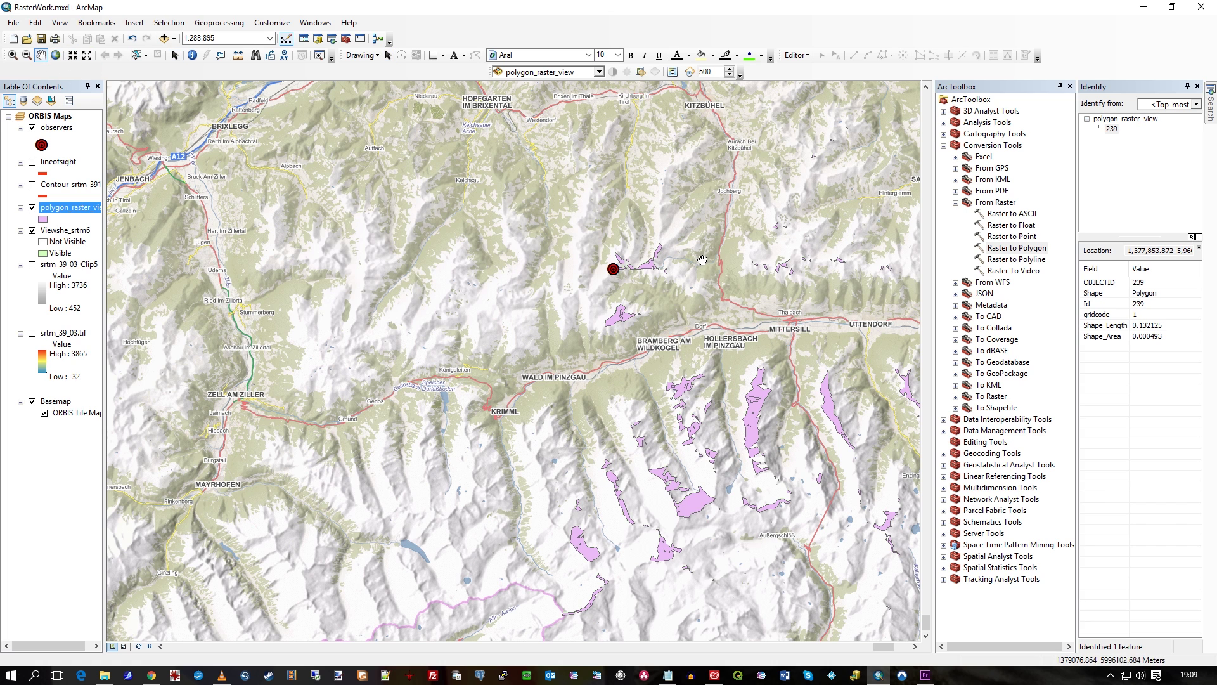
{"action": "left_click_drag", "start_coordinate": [702, 260], "coordinate": [425, 174]}
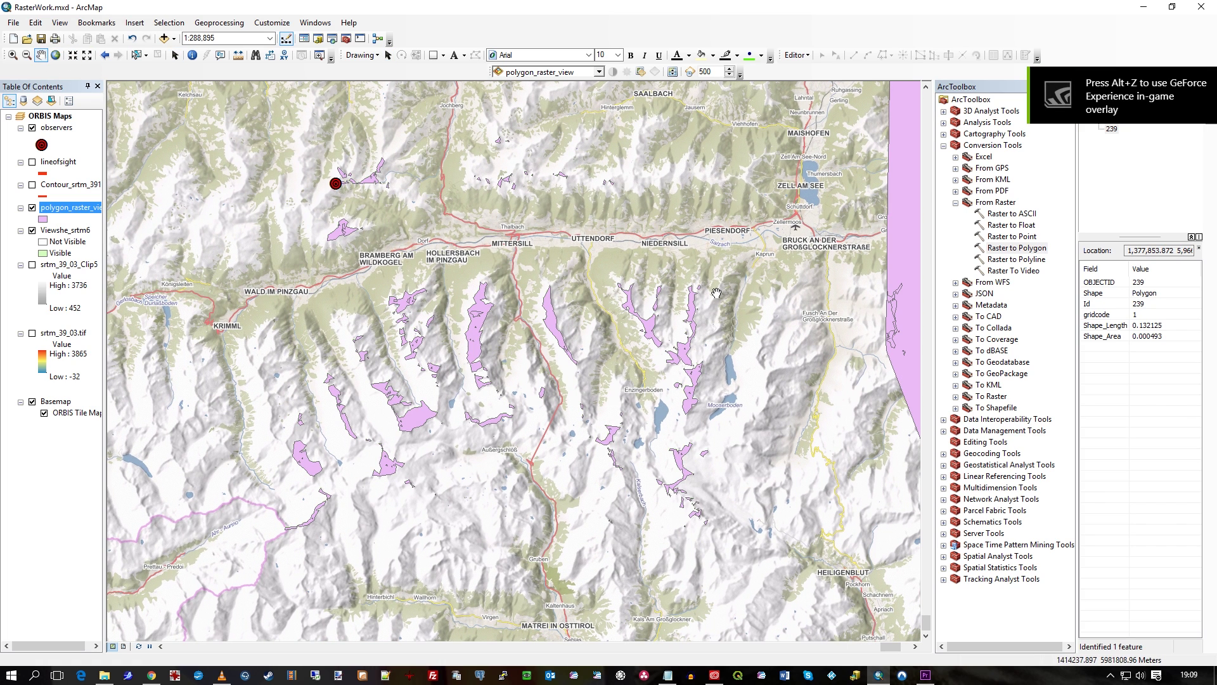
{"action": "left_click_drag", "start_coordinate": [716, 293], "coordinate": [841, 332]}
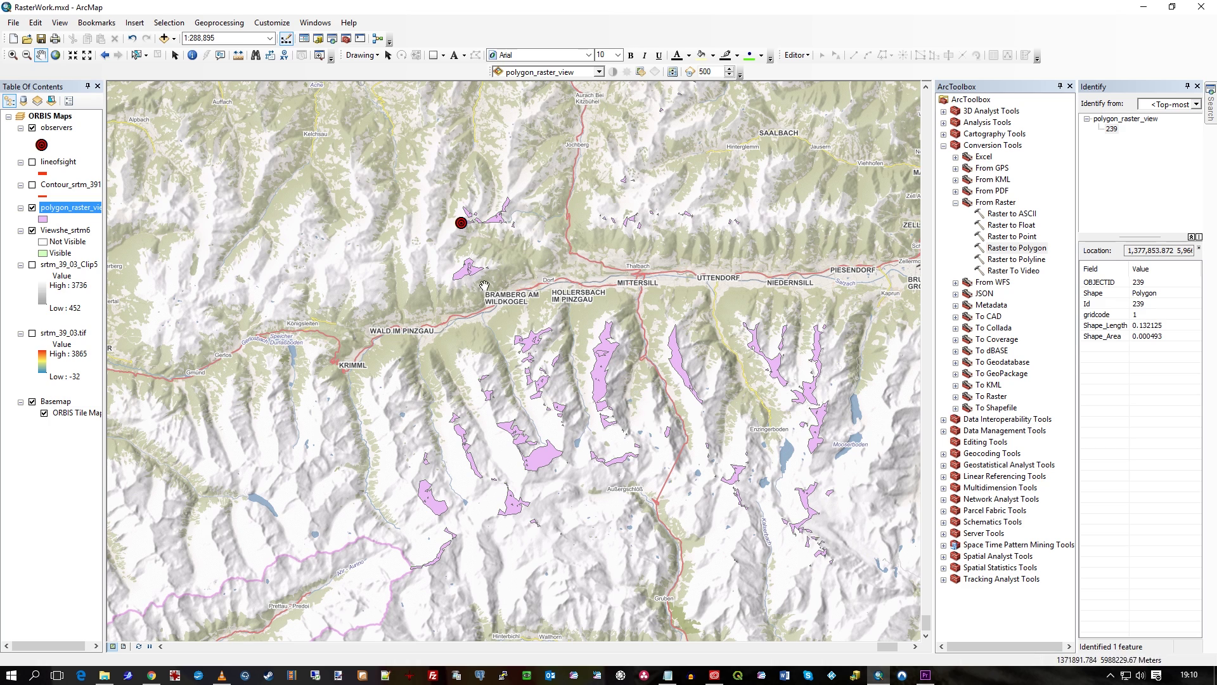
{"action": "left_click", "coordinate": [1028, 248]}
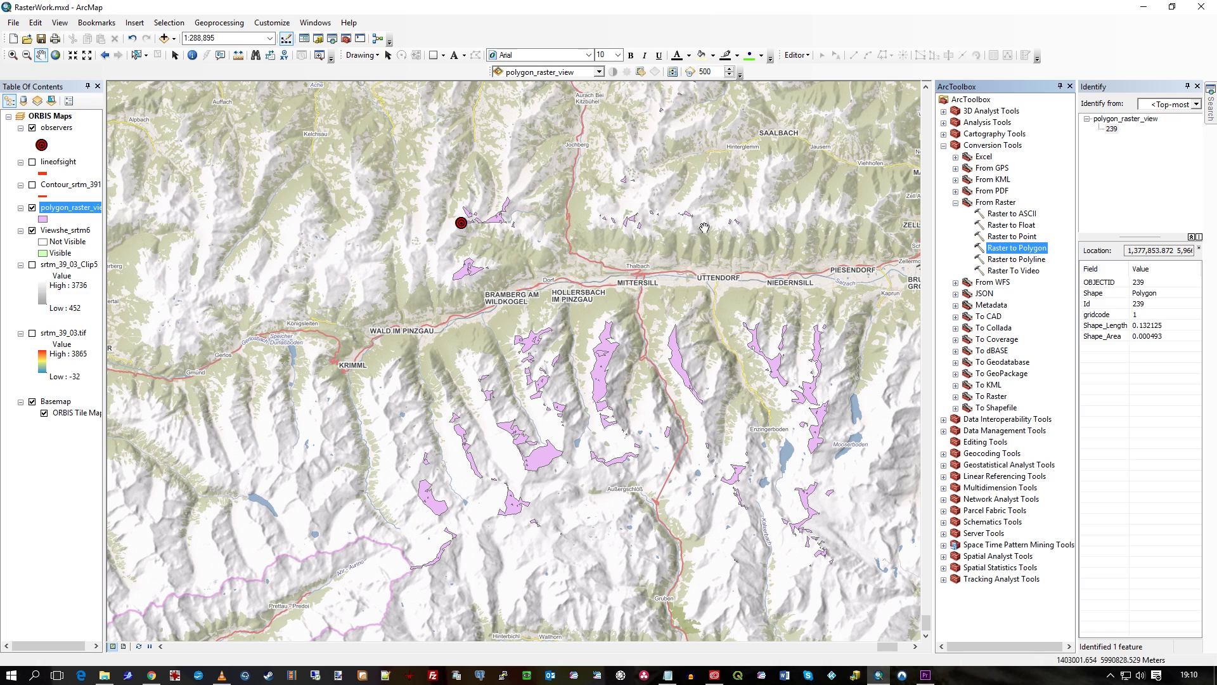